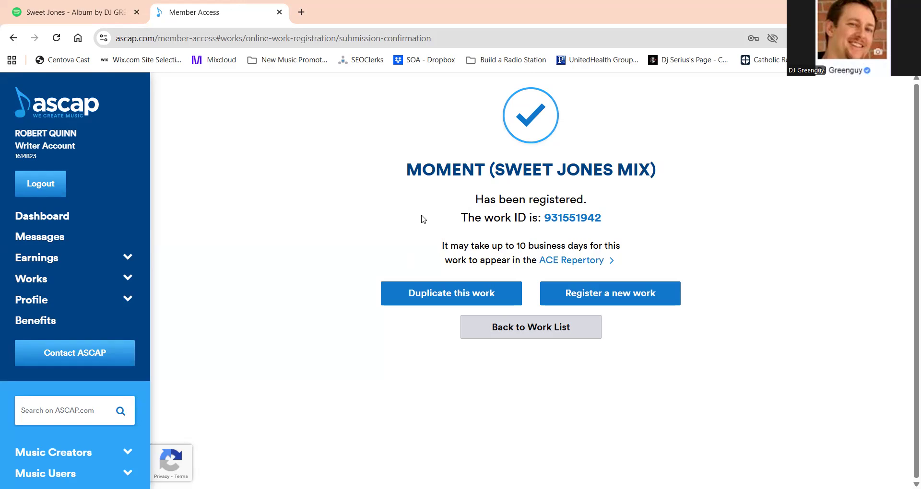
Leave the registration confirmation for the work list and open the On Stage section of Works.
left_click(525, 337)
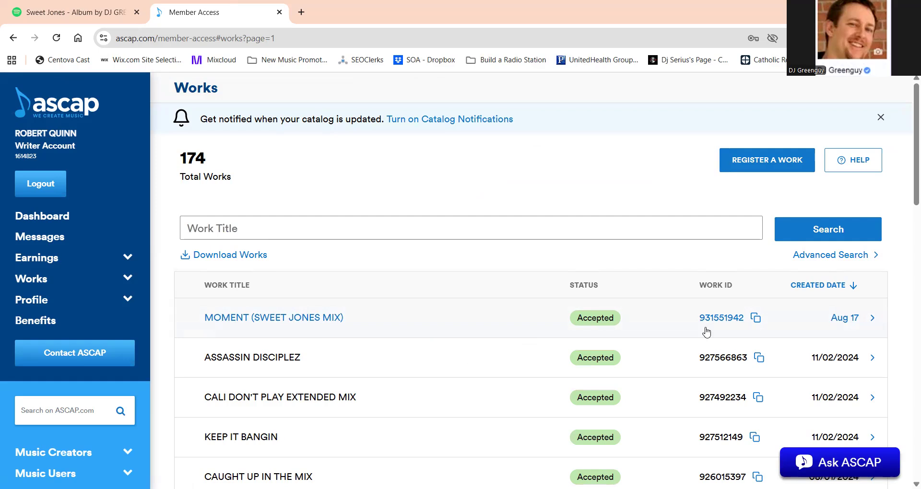
left_click(126, 280)
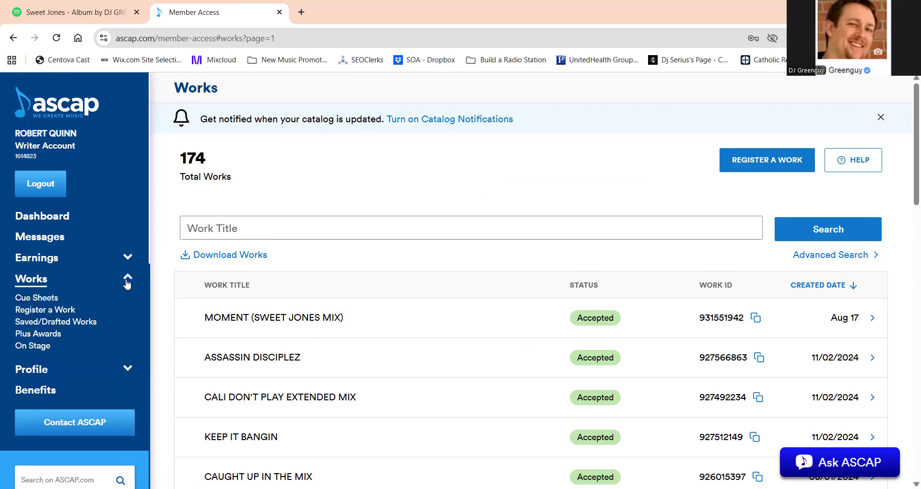
left_click(42, 346)
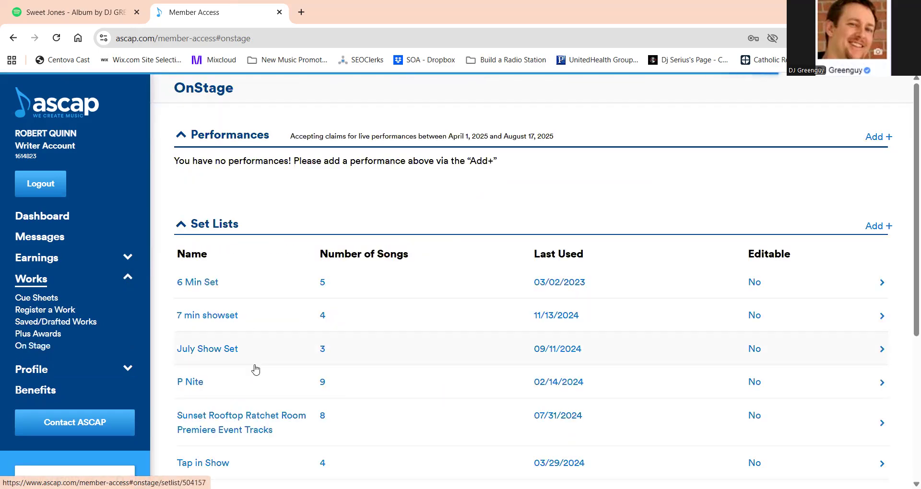
Create a new OnStage set list and name it "Sweet Jones Show Set".
left_click(883, 228)
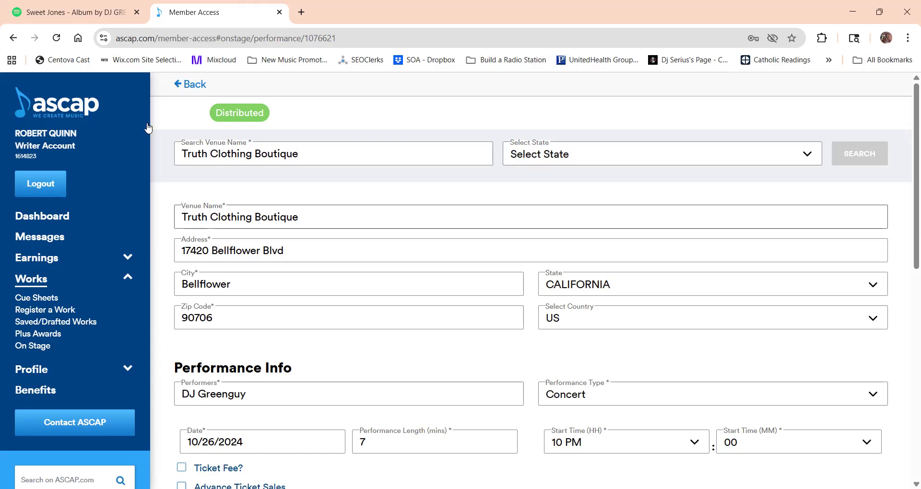
left_click(189, 85)
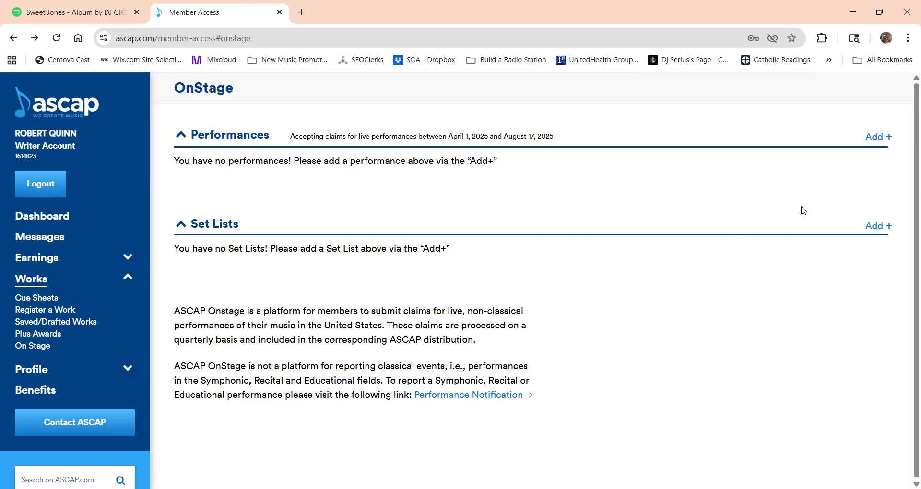
left_click(879, 227)
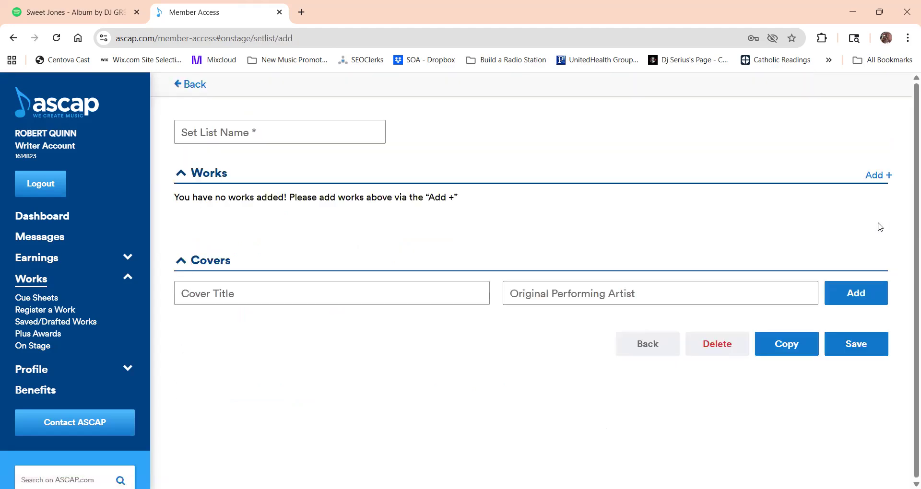
left_click(269, 292)
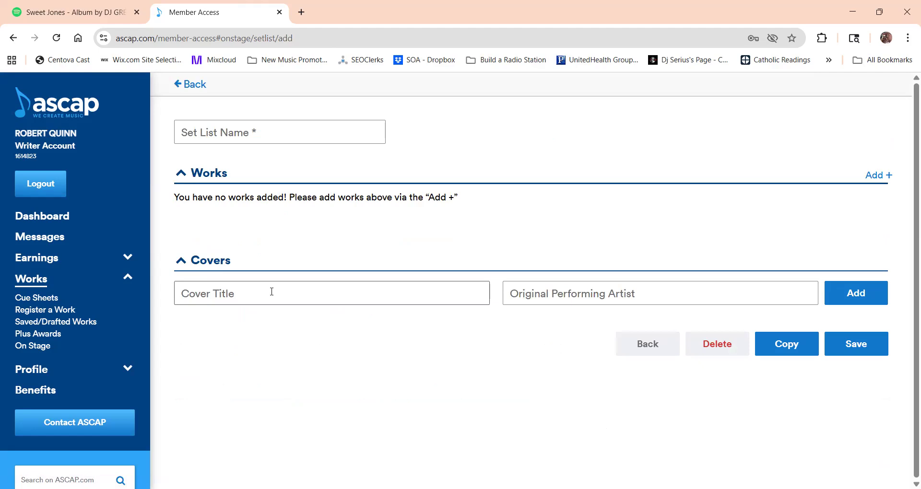
left_click(247, 133)
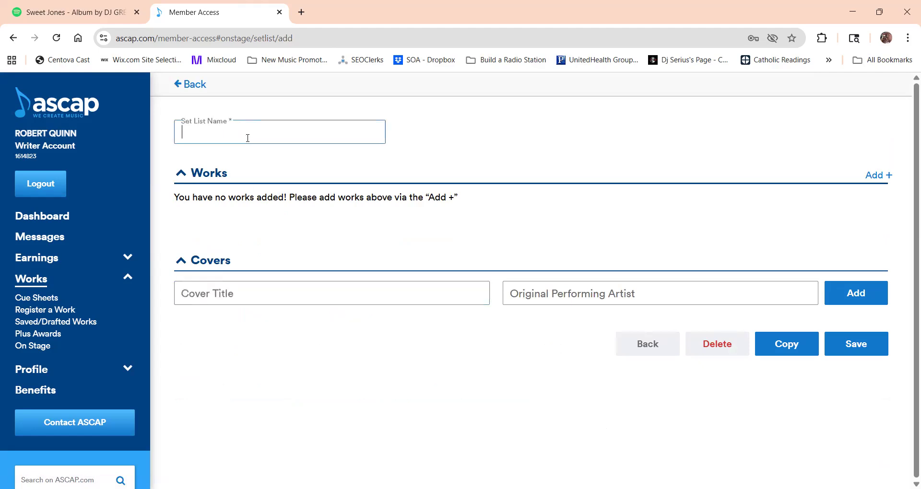
type("Sweet Jone")
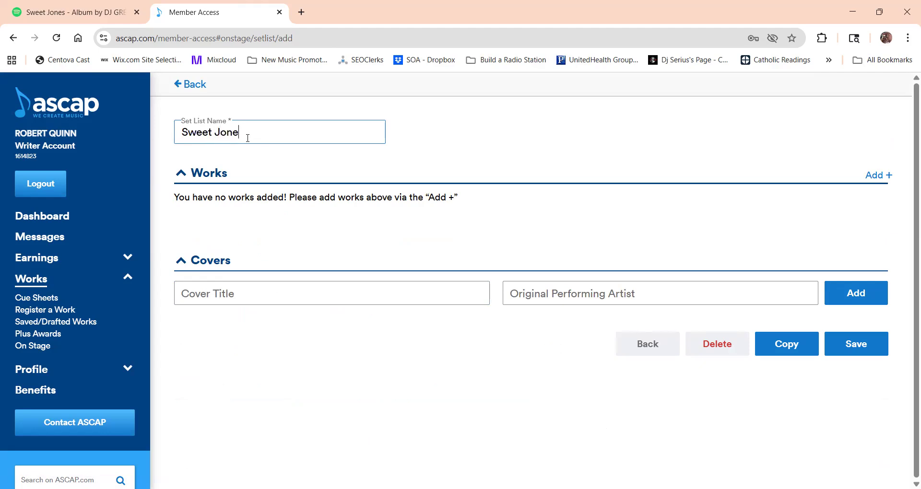
type("s Show Set")
Choose the works MOMENT (SWEET JONES MIX) and, by searching for "Lethal", LETHAL RHYMES (HEAD NOD) for the set list.
left_click(881, 177)
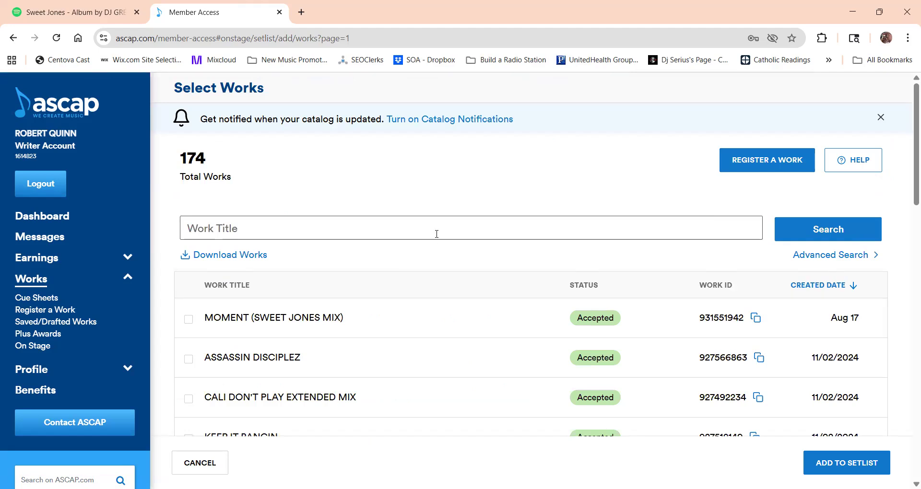
left_click(188, 320)
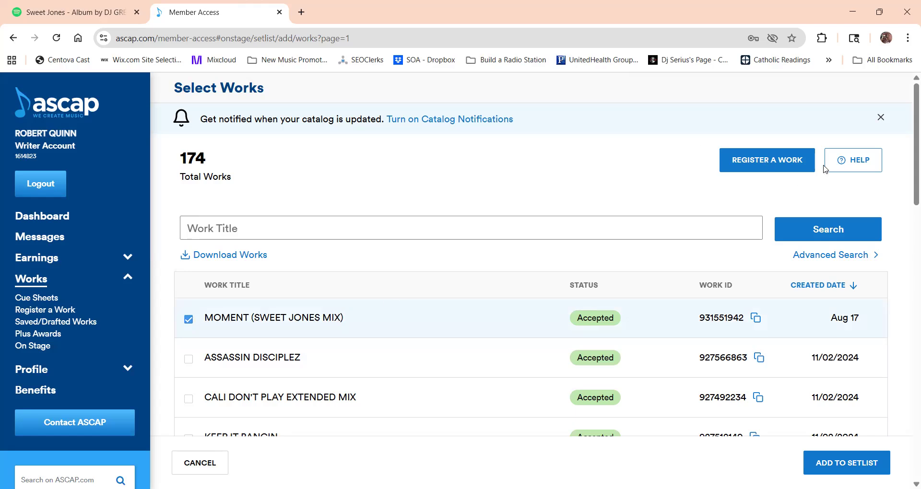
left_click(462, 229)
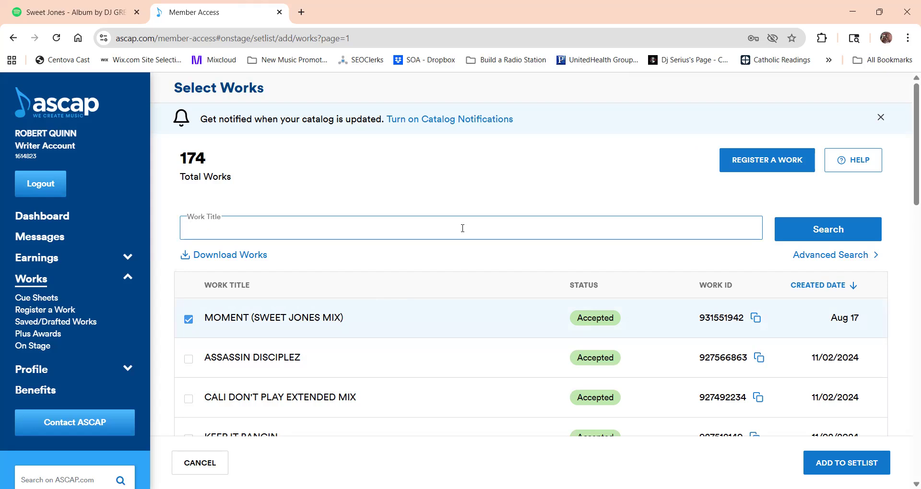
type("Lethal")
left_click(803, 229)
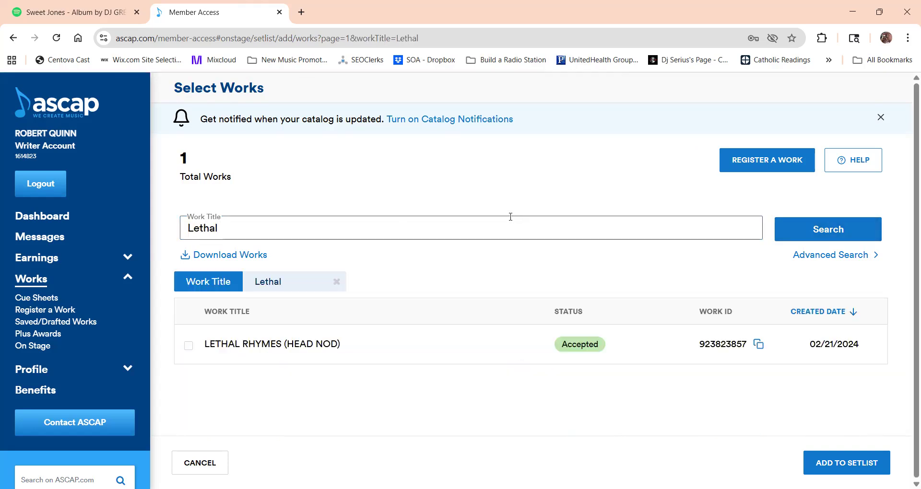
left_click(187, 349)
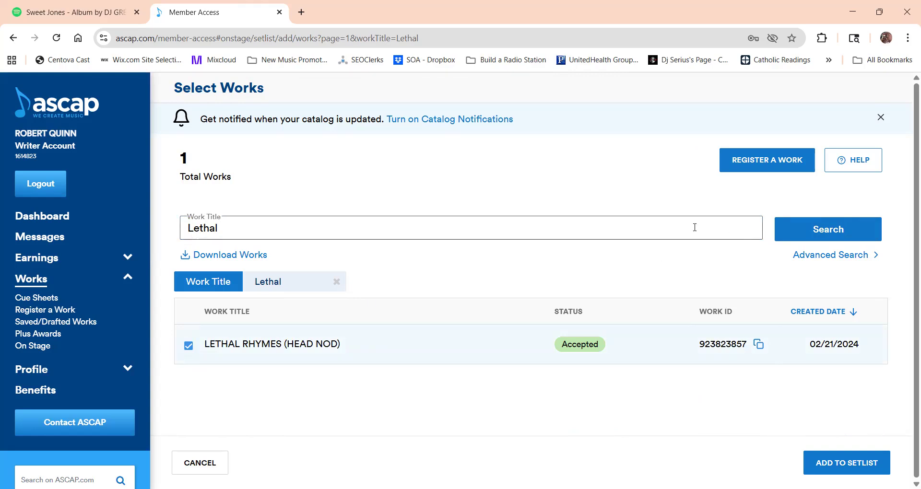
Find and select the work REAL P SHIT, and add all selected works to the set list.
left_click_drag(217, 229, 155, 232)
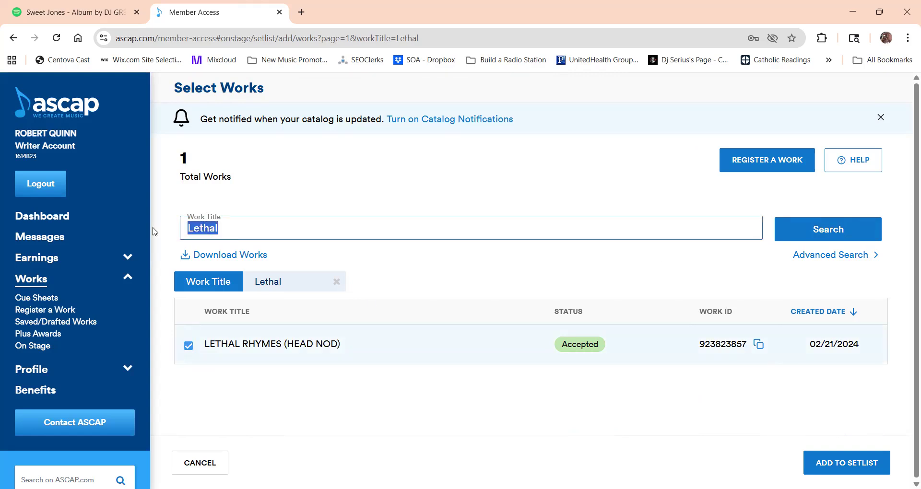
type("Real P Shit")
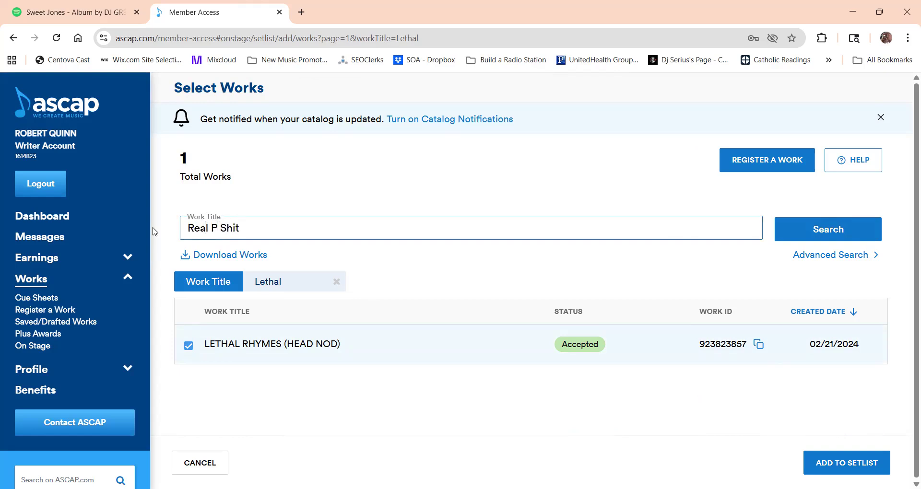
left_click(785, 240)
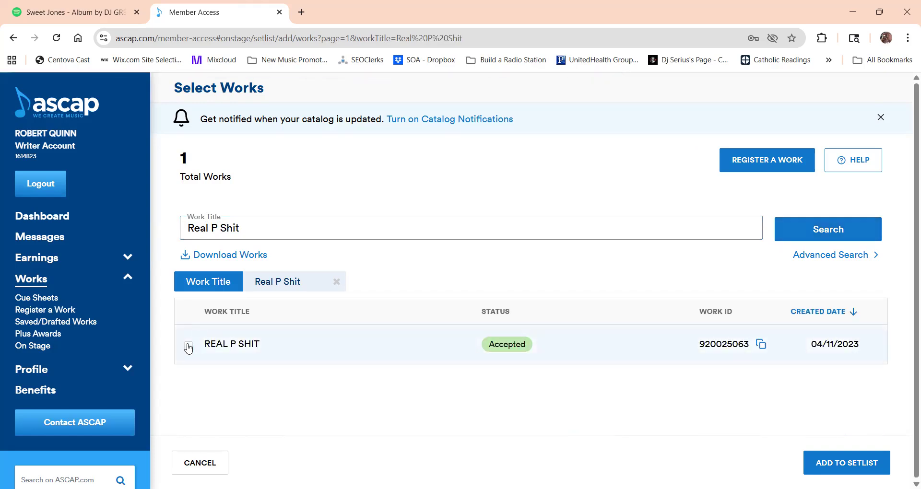
left_click(188, 347)
left_click(841, 463)
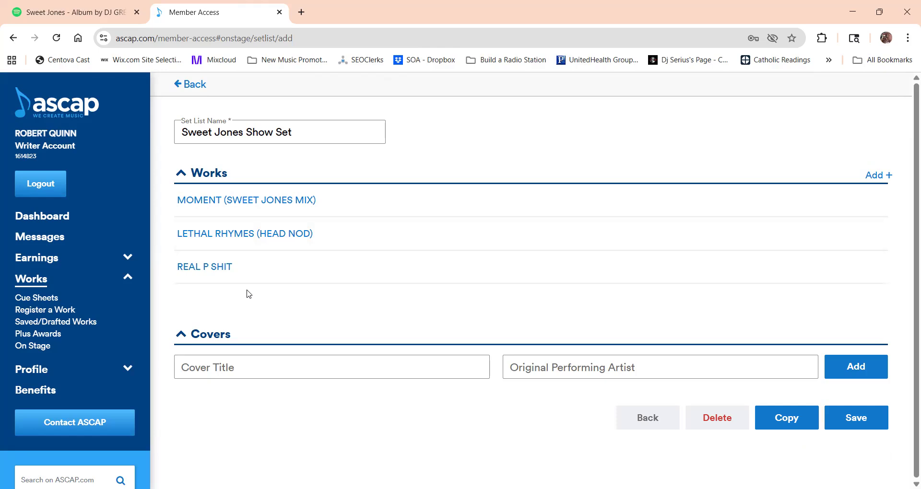
Search the catalog for "Heavy Hittaz", add HEAVY HITTAZ GREENMIX to the set list, and save the list.
left_click(878, 176)
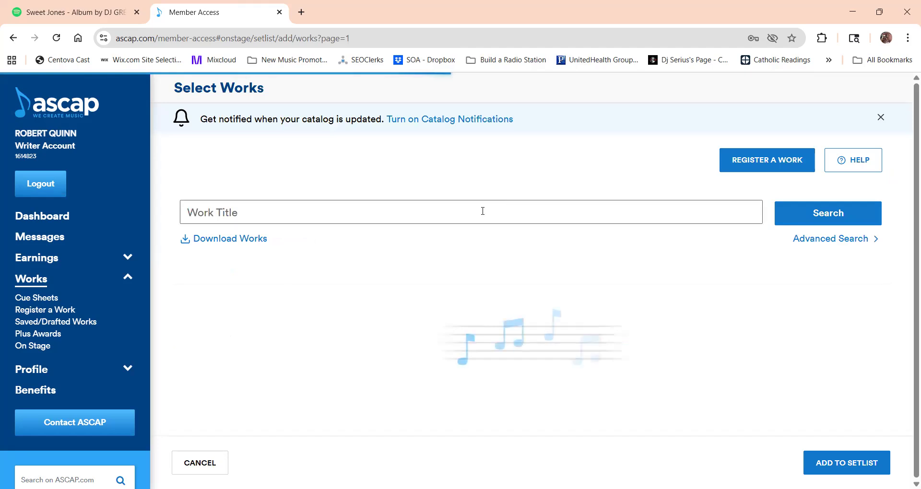
left_click(402, 233)
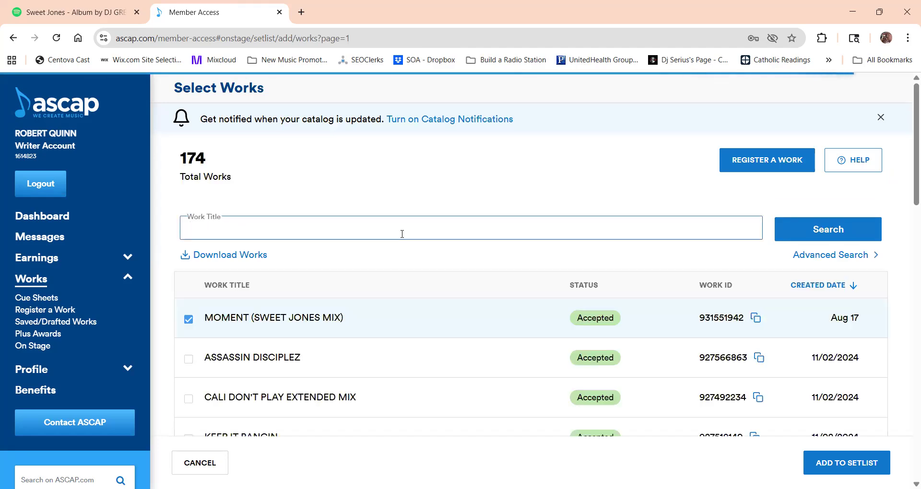
type("Heavy Hittaz")
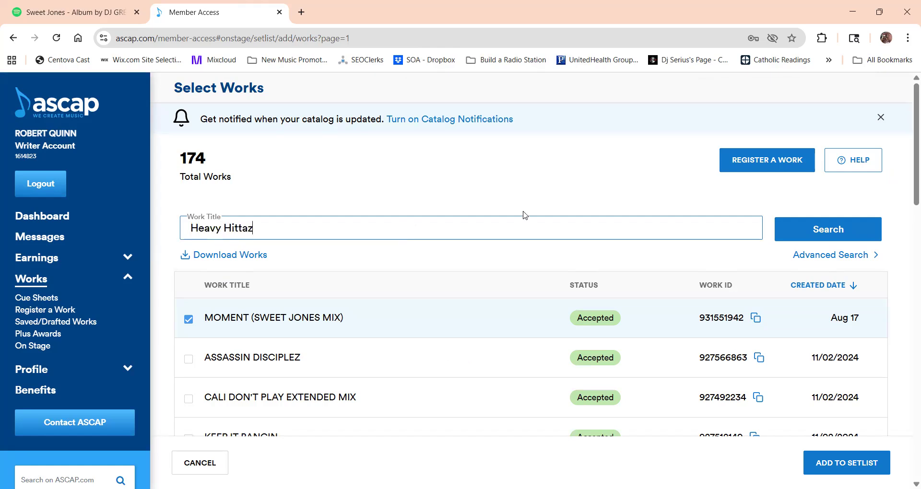
left_click(827, 239)
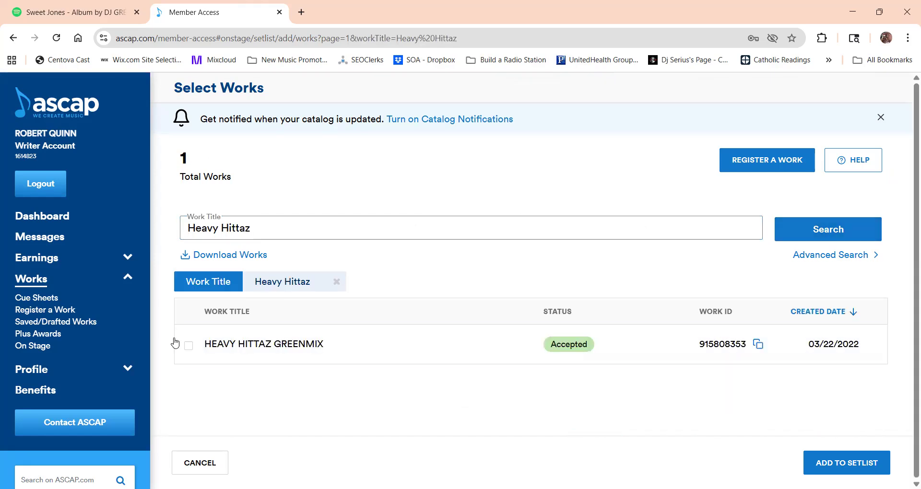
left_click(188, 345)
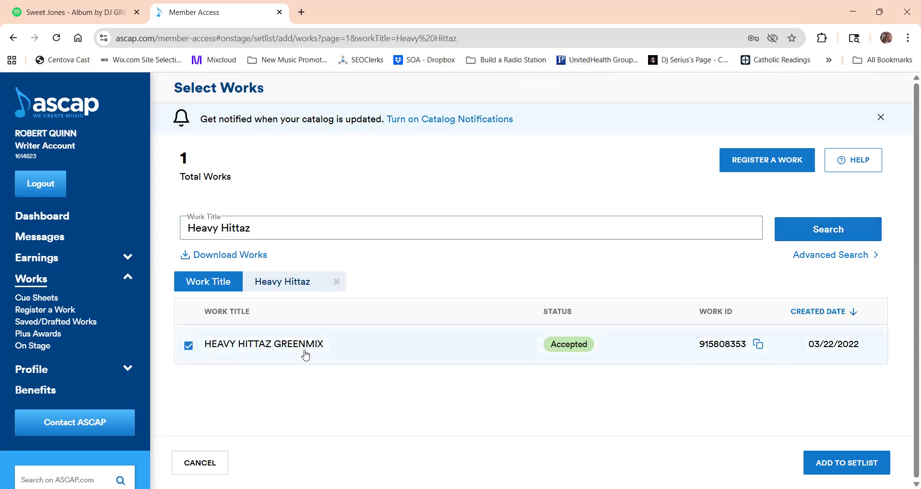
left_click(836, 463)
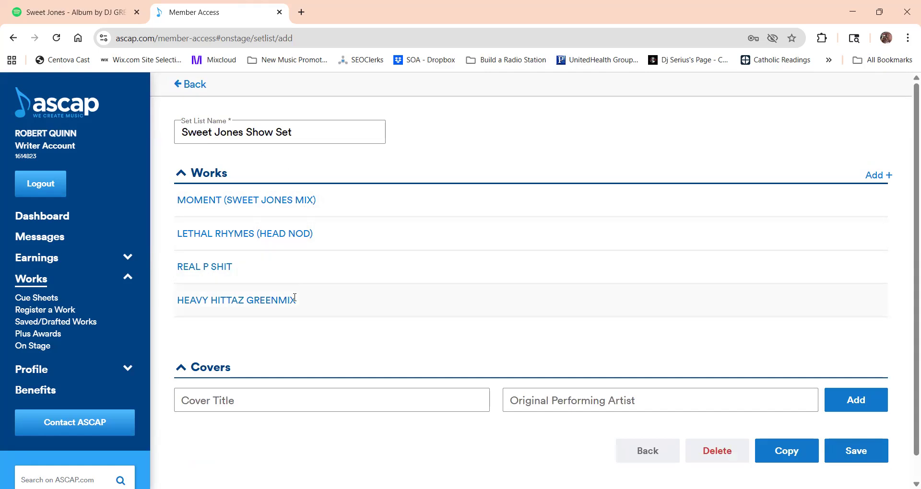
left_click(851, 462)
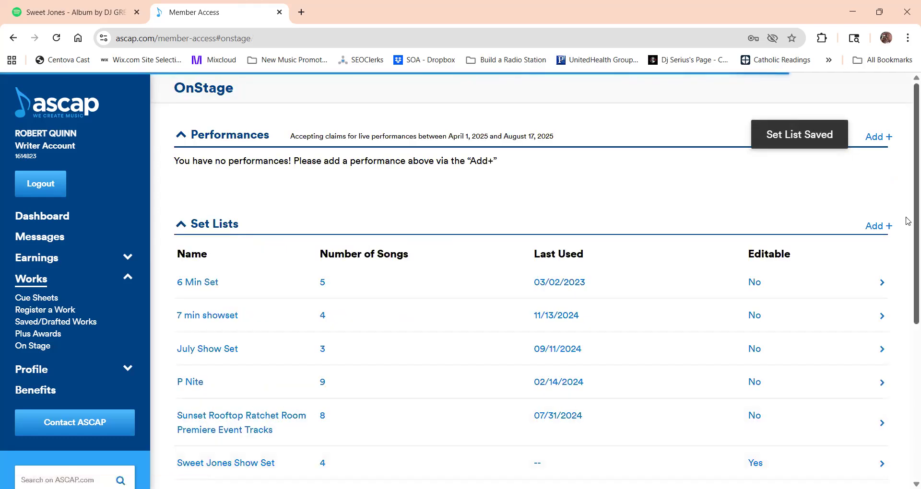
Reopen the saved Sweet Jones Show Set to review its works and cover fields, and save it again.
scroll(907, 223, "down", 1)
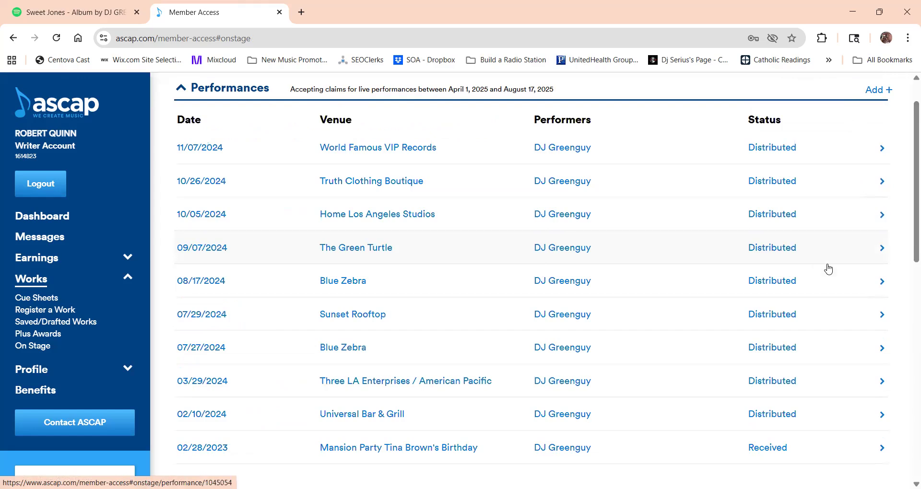
scroll(908, 288, "down", 5)
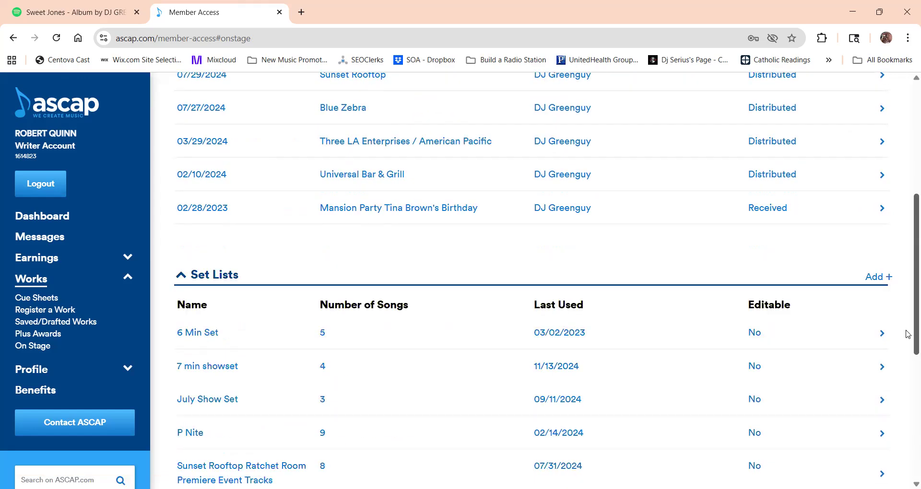
scroll(907, 334, "down", 1)
scroll(904, 365, "down", 1)
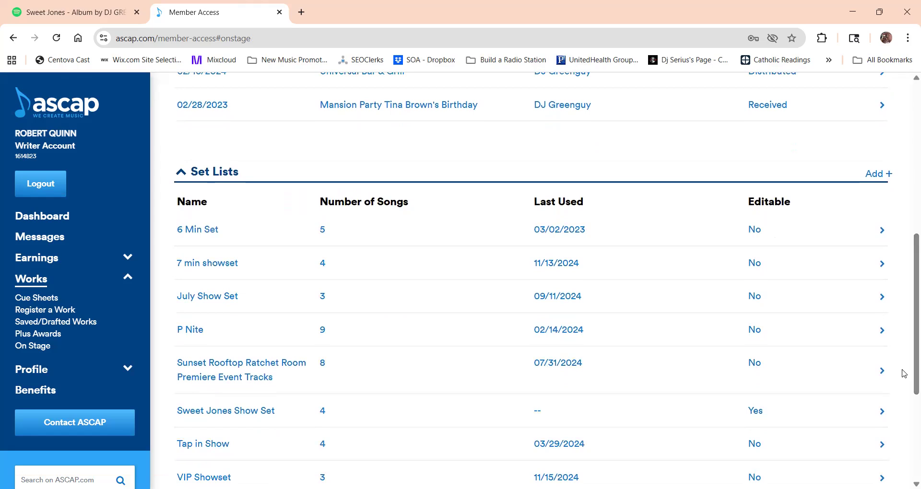
left_click(882, 415)
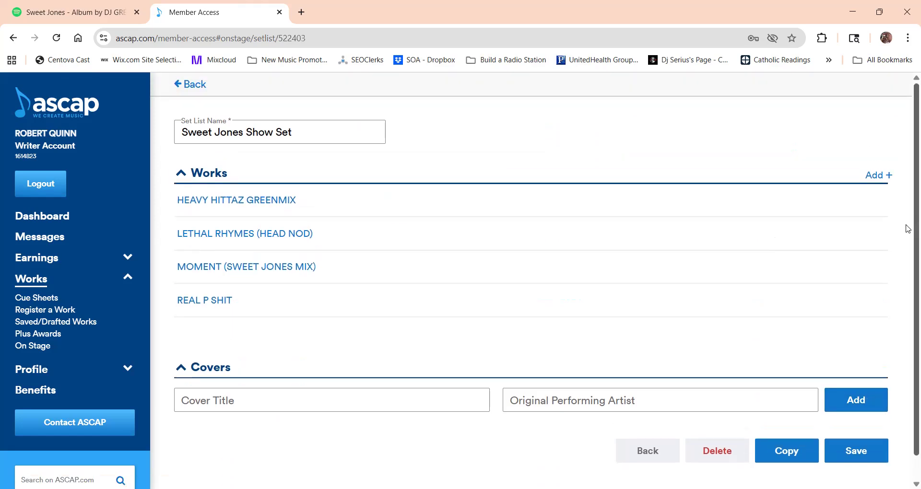
scroll(902, 335, "down", 1)
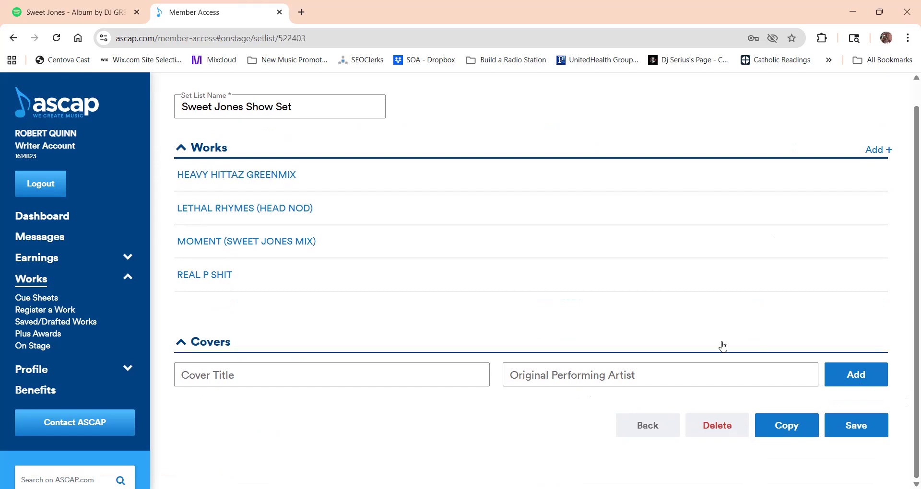
left_click(423, 368)
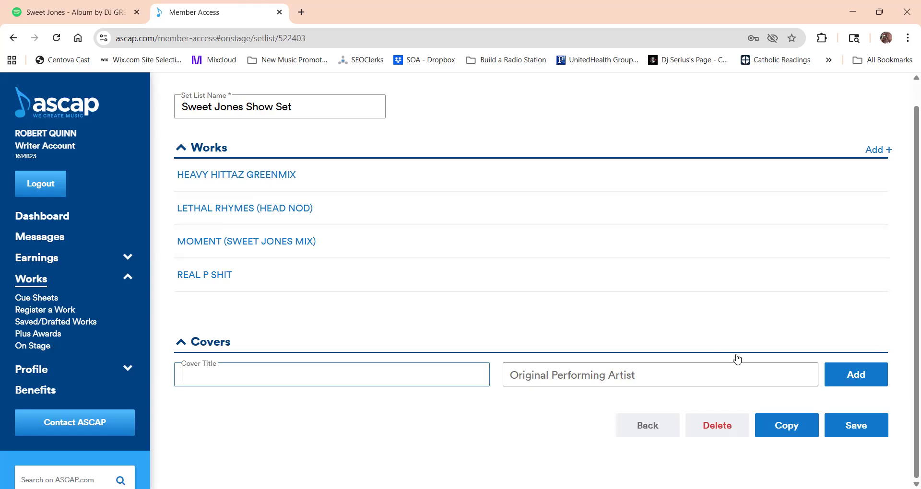
left_click(873, 431)
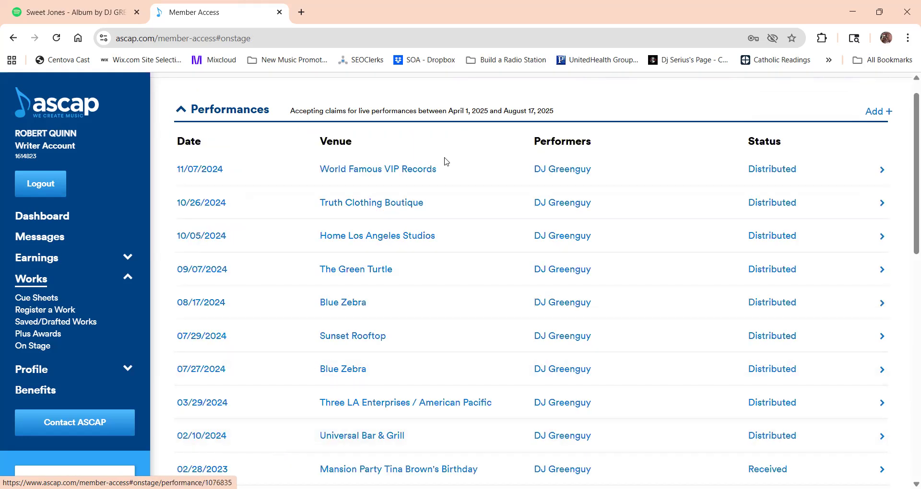
Collapse and re-expand the OnStage performances list, and open the form for adding a new performance.
left_click(182, 113)
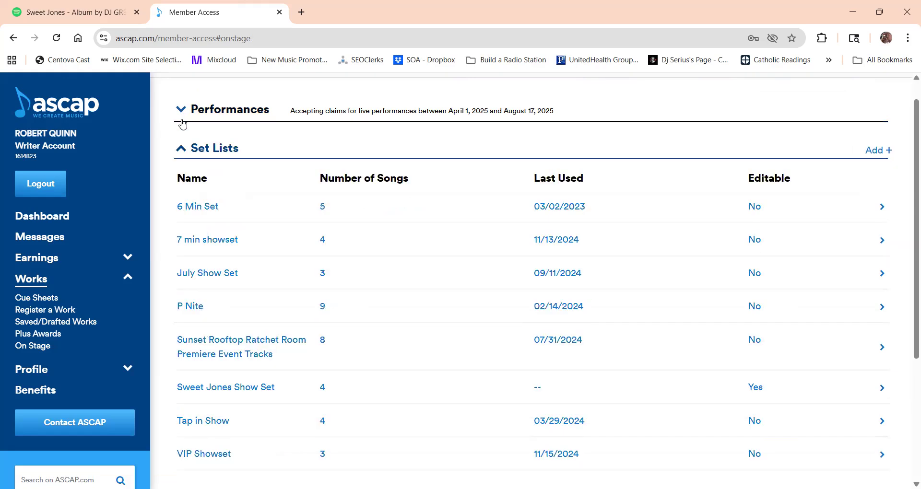
left_click(181, 148)
left_click(180, 136)
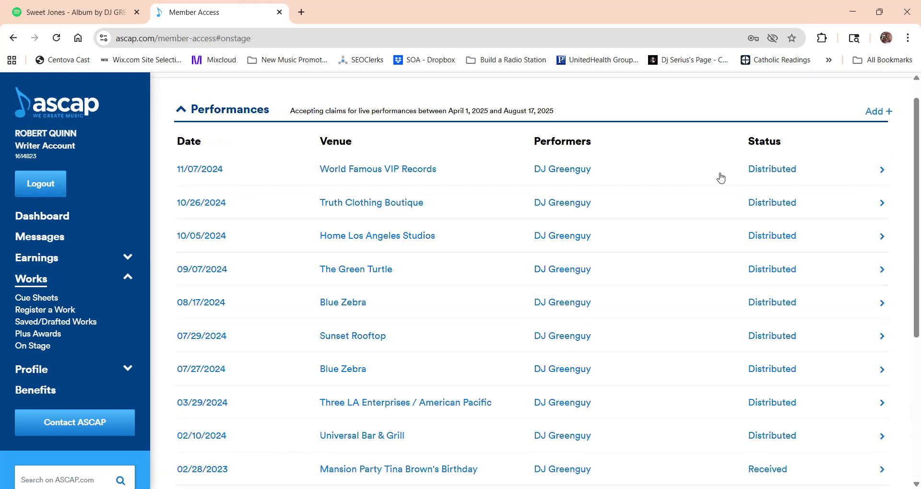
left_click(878, 113)
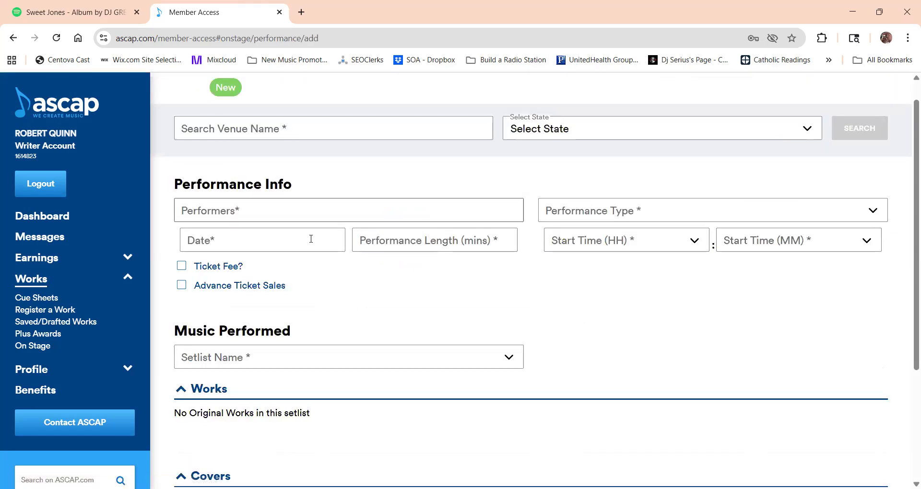
Reopen the new performance form from On Stage and search for the venue Eagles Nest Saloon in California.
left_click(34, 347)
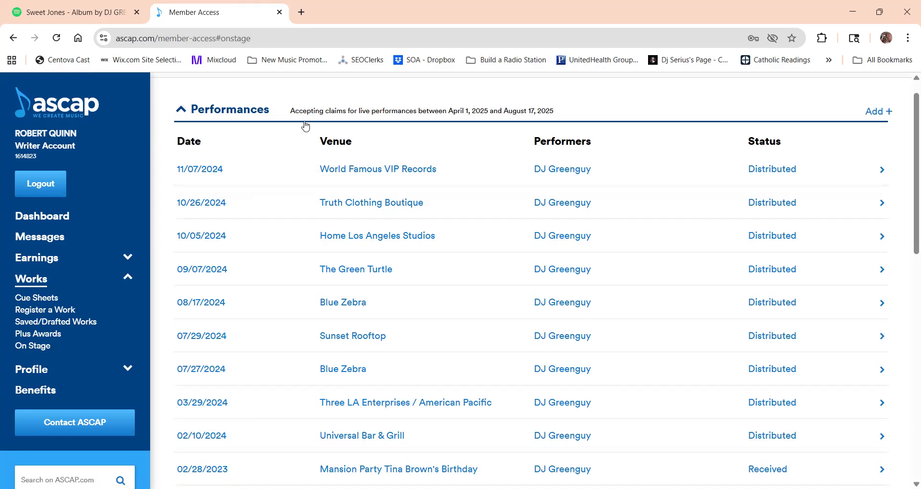
left_click(878, 116)
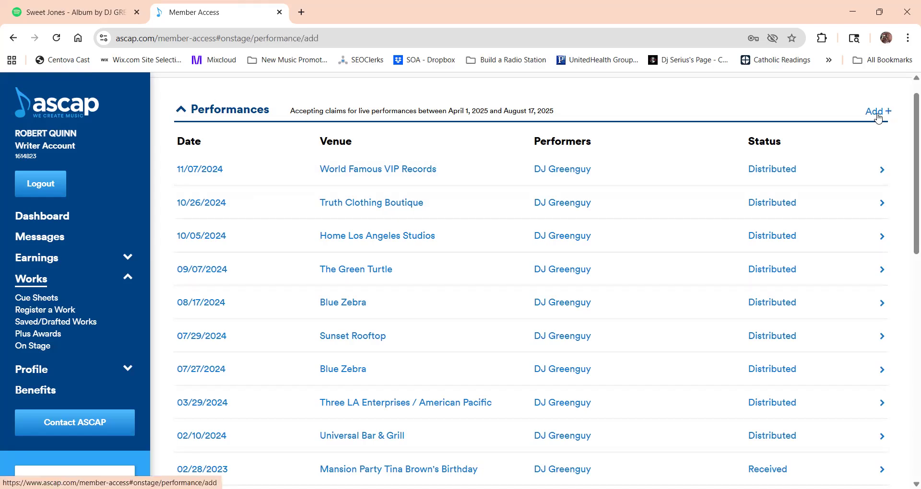
left_click(408, 134)
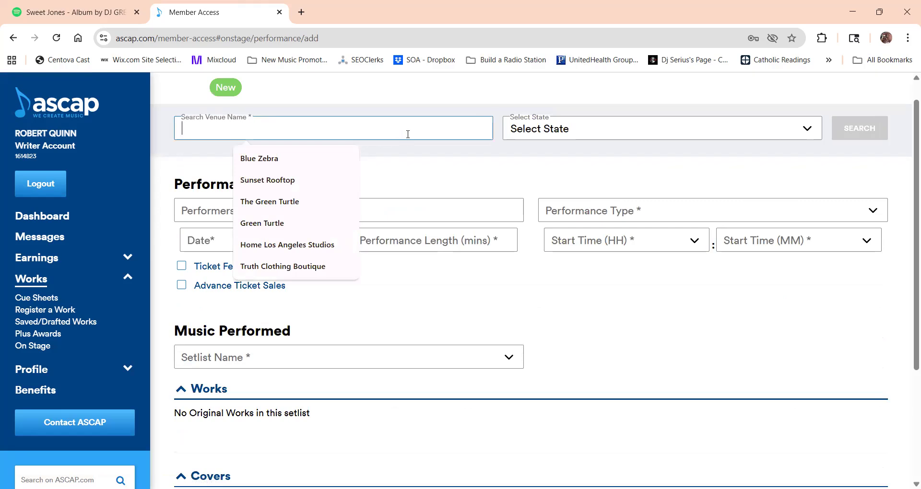
type("Eagl")
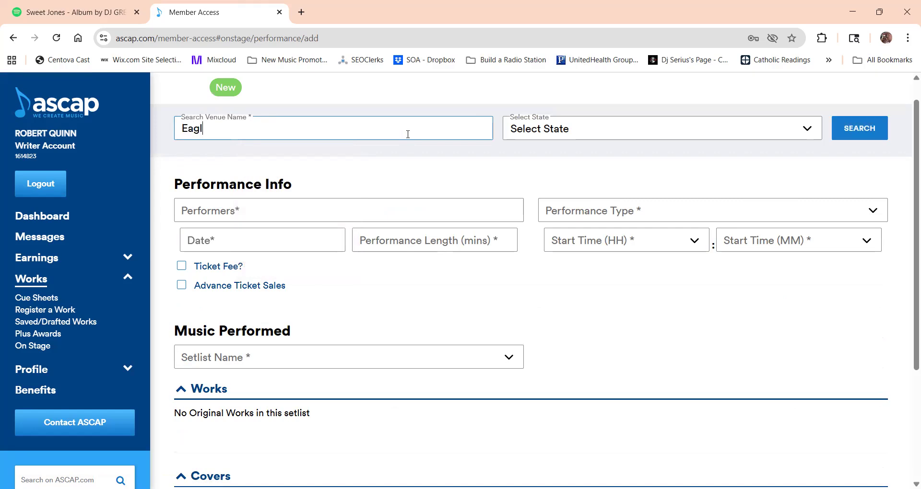
type("es Nest Saloon")
left_click(658, 126)
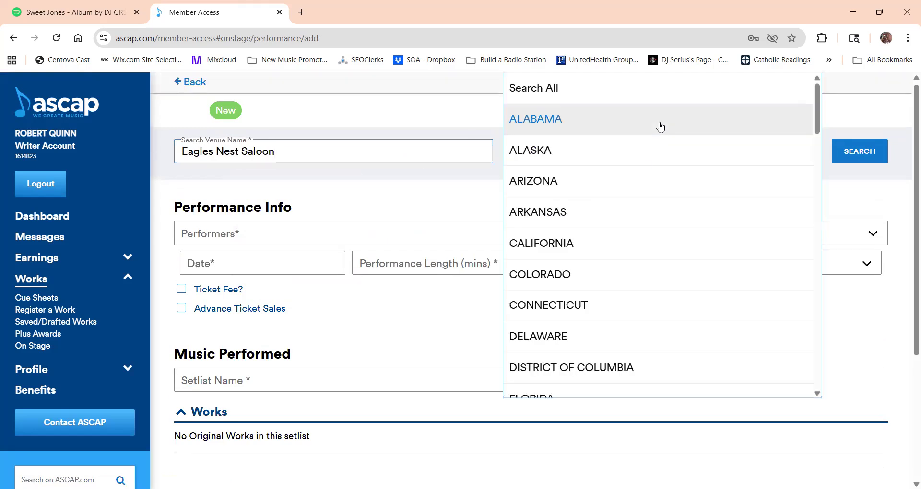
left_click(604, 241)
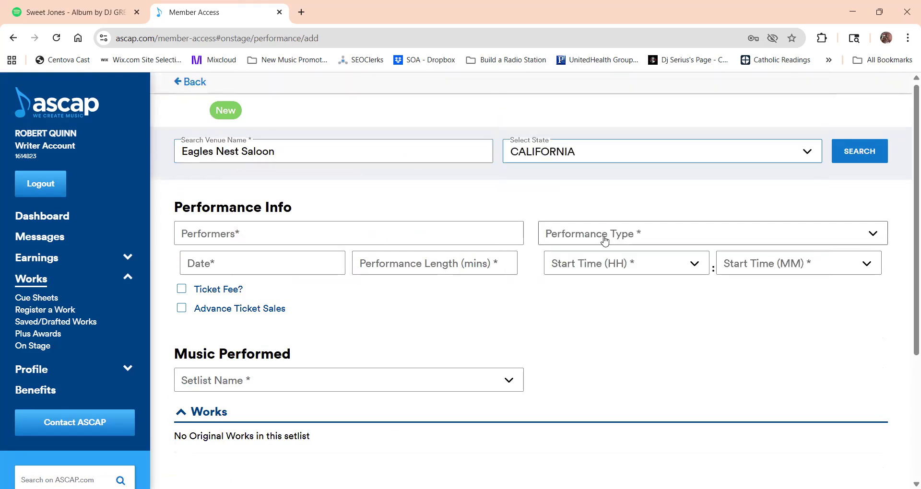
left_click(851, 153)
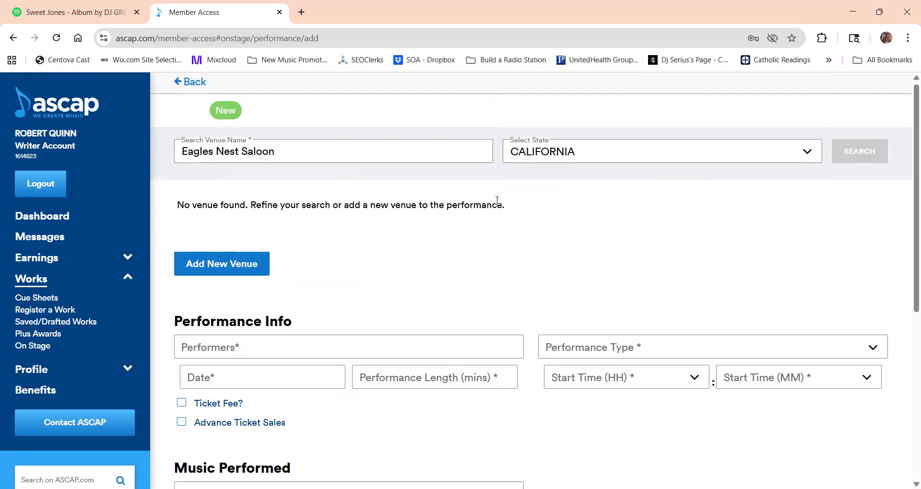
Start adding a new venue, and copy its street address from the August 16th concert flyer post on S.O.A.z Radio's Instagram page.
left_click(234, 270)
left_click(225, 250)
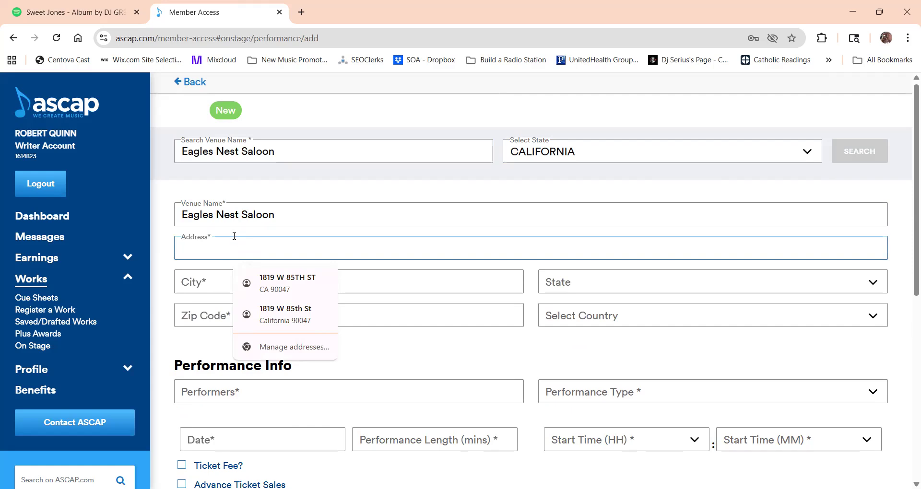
left_click(309, 19)
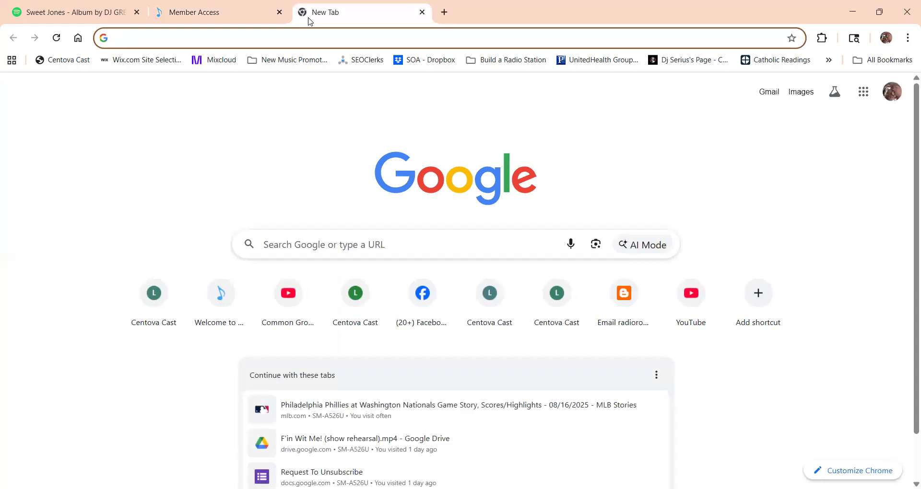
type("in")
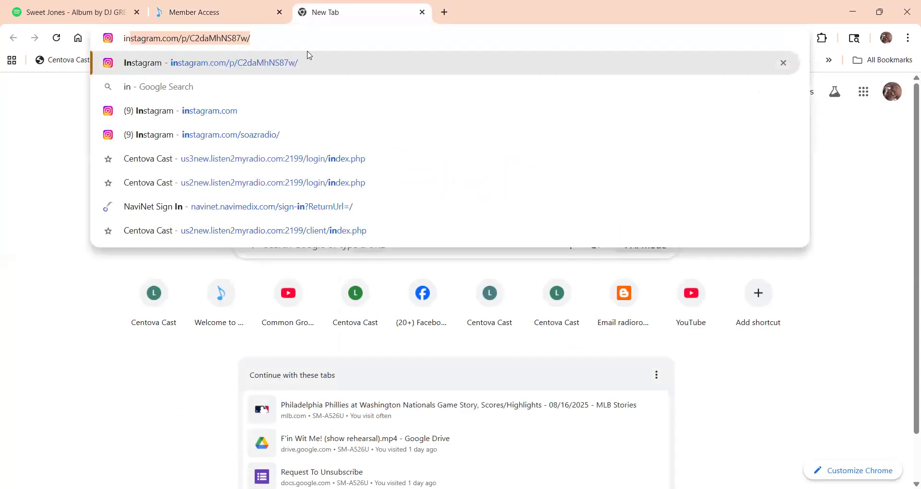
left_click(277, 135)
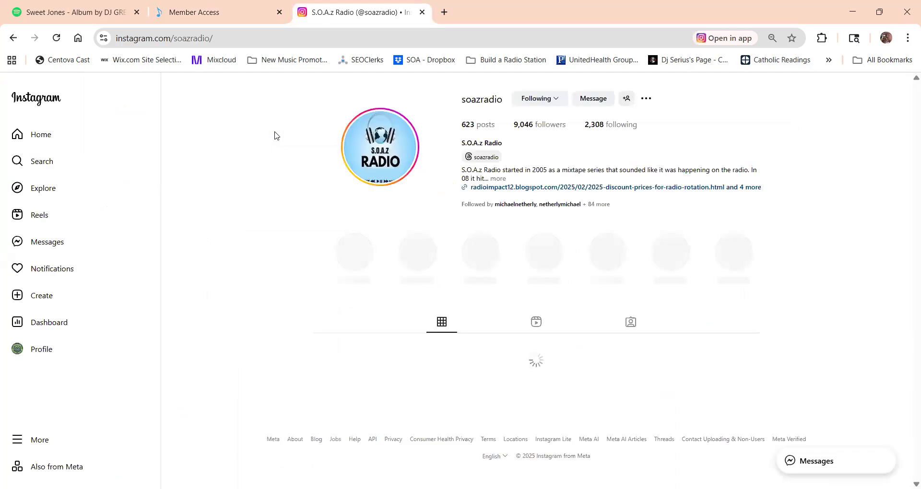
scroll(276, 136, "down", 10)
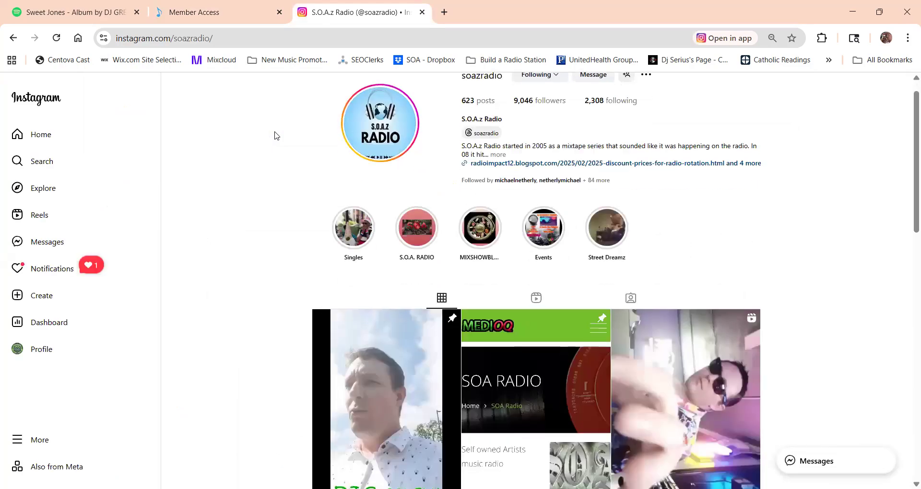
scroll(276, 135, "down", 4)
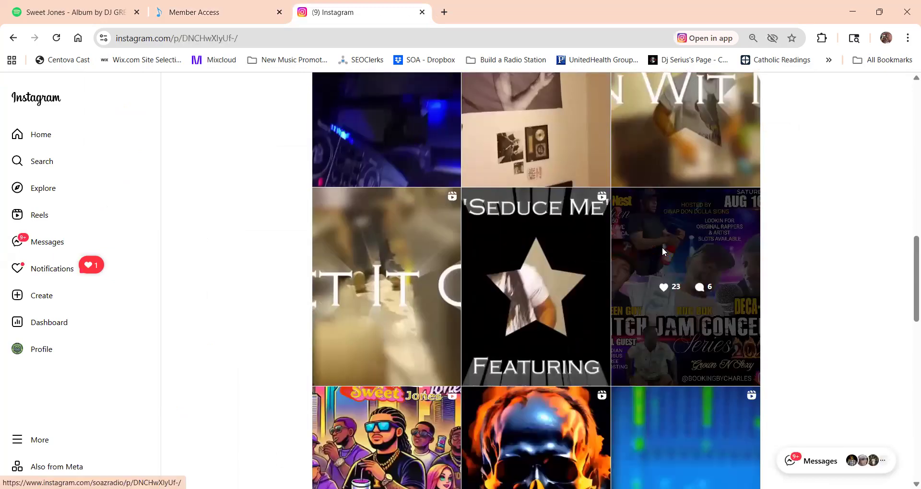
left_click(662, 248)
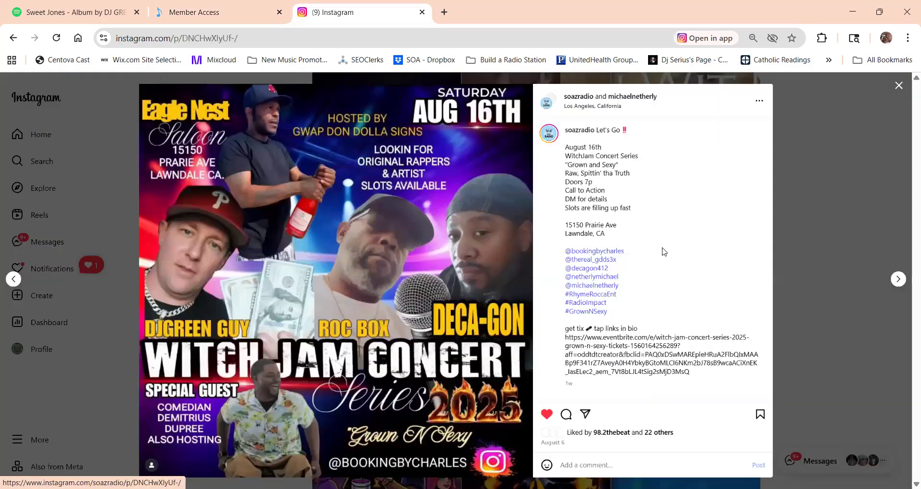
double_click(573, 224)
left_click_drag(594, 229, 619, 232)
key("ctrl+c")
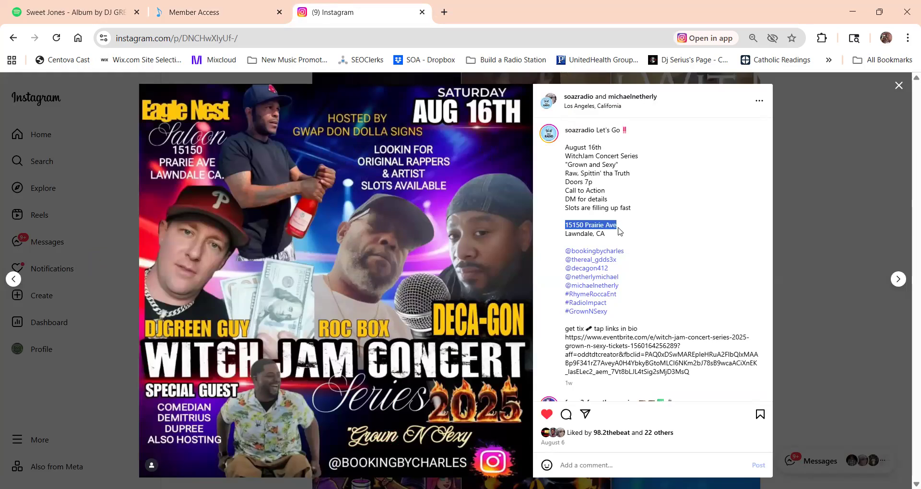
Switch back to the ASCAP form, paste the venue's street address, enter Lawndale as the city, and set the state to California.
left_click(218, 12)
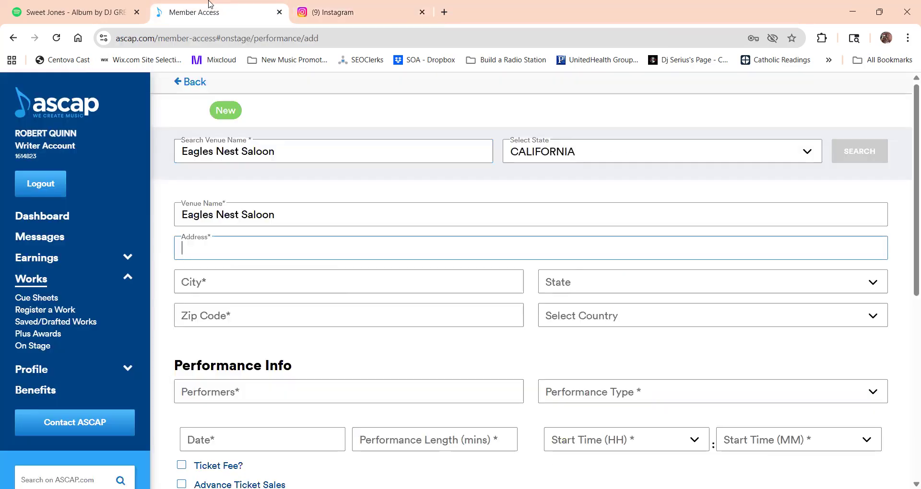
left_click(259, 243)
key("ctrl+v")
left_click(212, 282)
type("Lawndale")
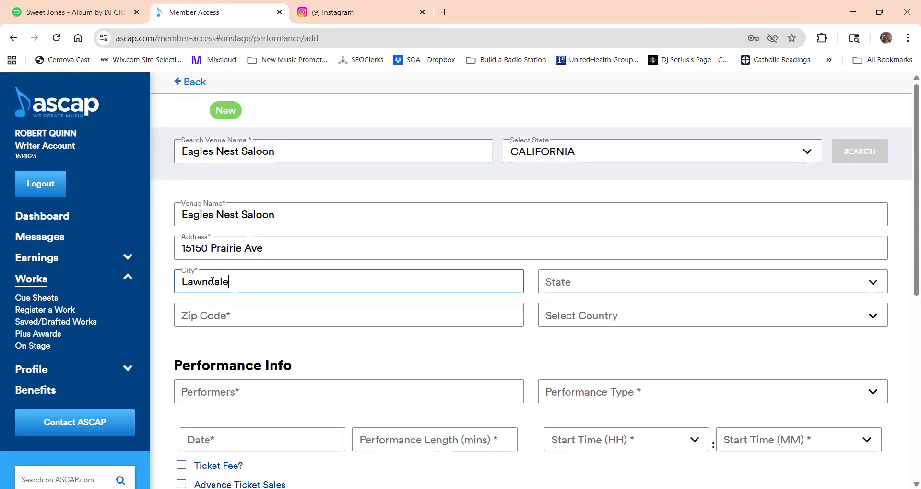
left_click(578, 291)
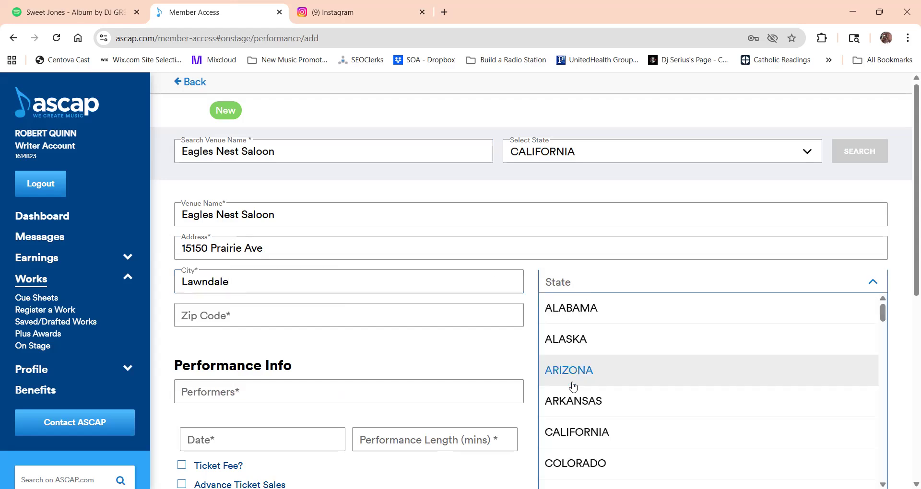
left_click(576, 432)
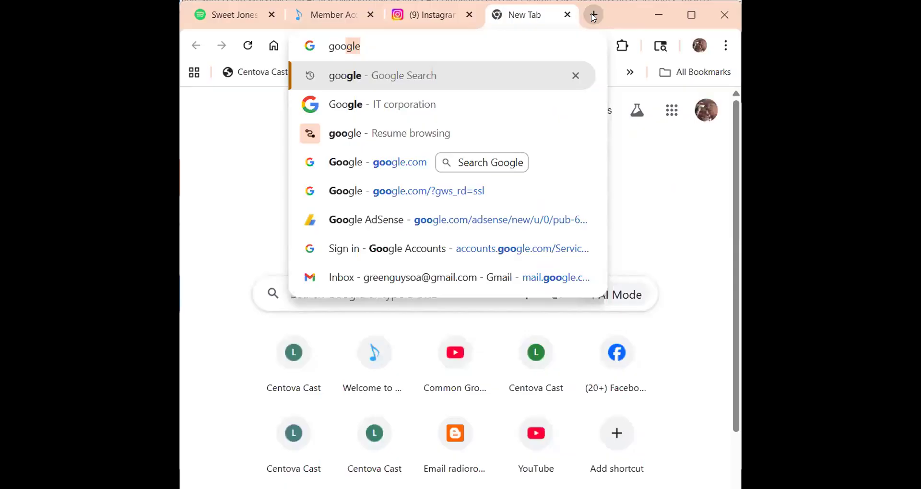
type("le.com")
key("Return")
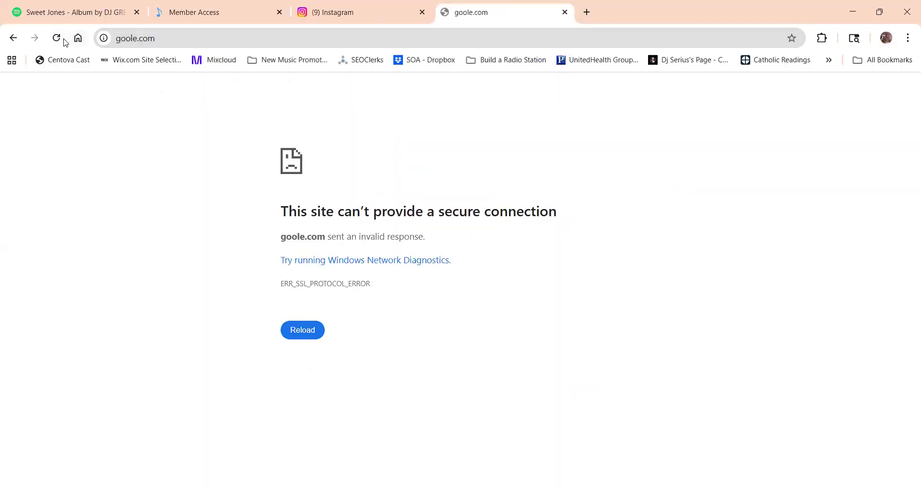
left_click(79, 40)
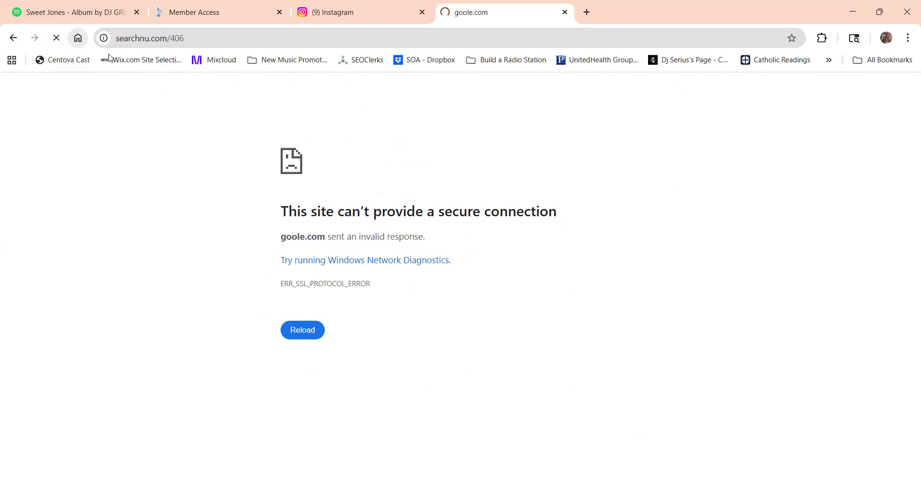
Open the Google search page at google.com.
left_click(154, 37)
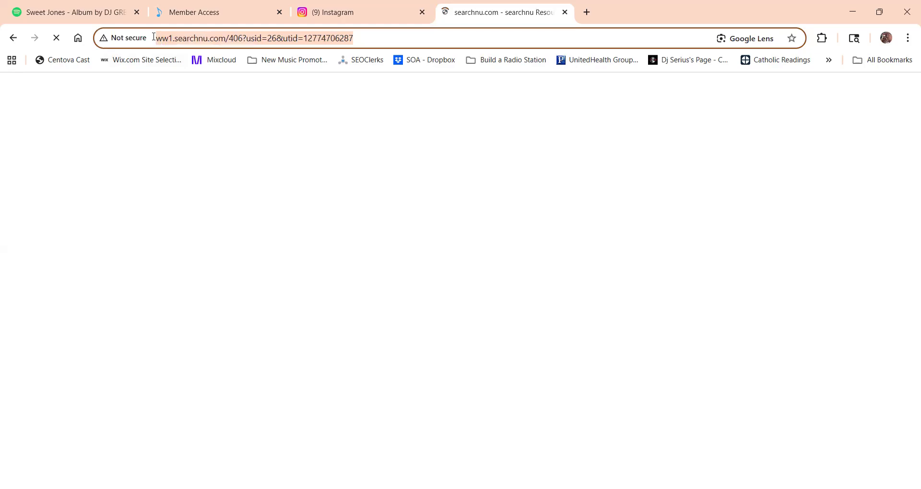
type("googl")
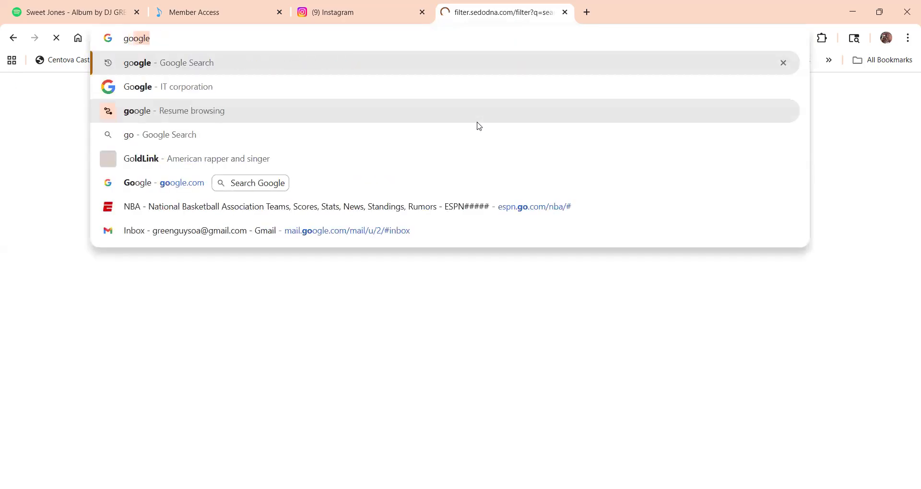
type("le.co")
key("Return")
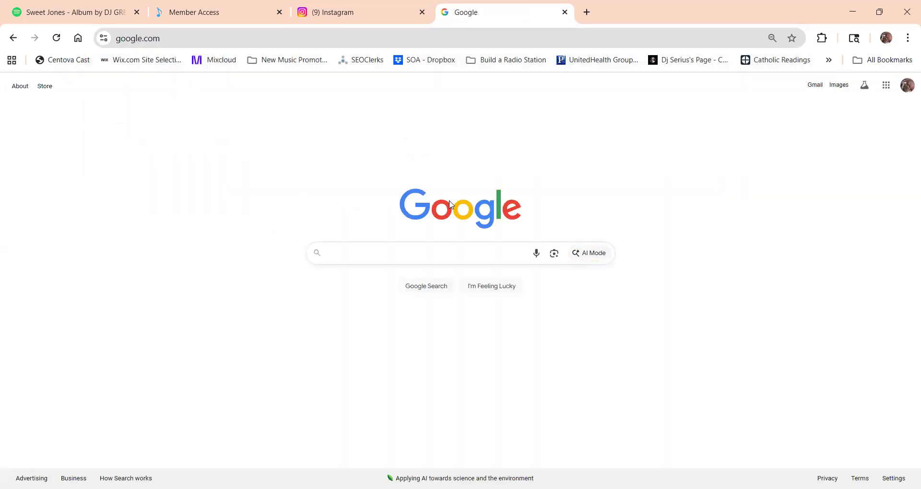
Search Google for Eagle's Nest Saloon in Lawndale, CA to look up the venue's zip code.
type("Eagle's N")
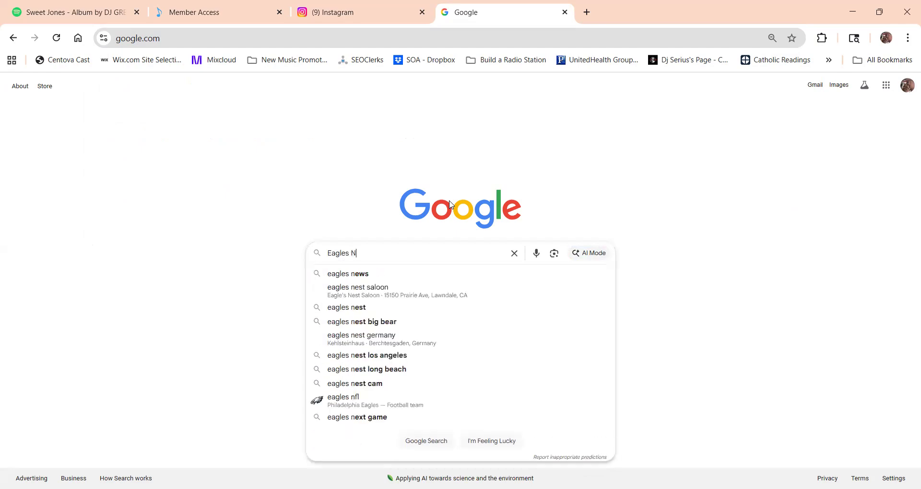
type("est Salo")
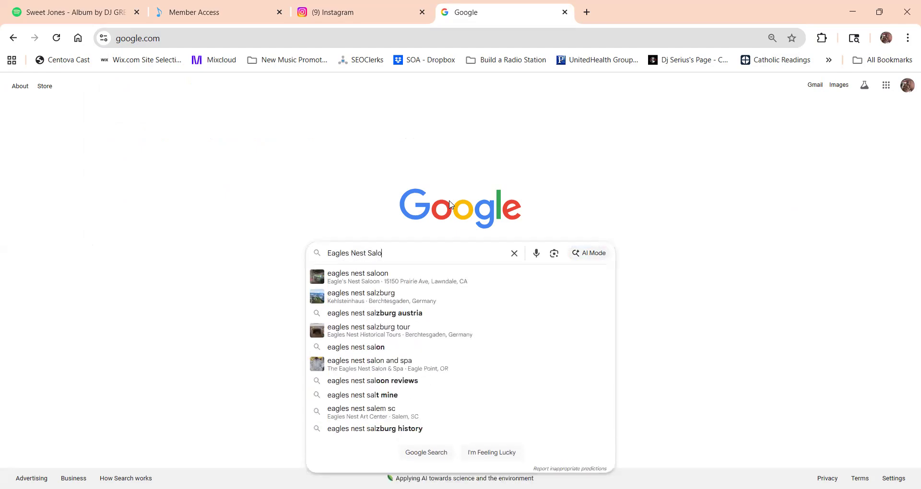
type("on, 15")
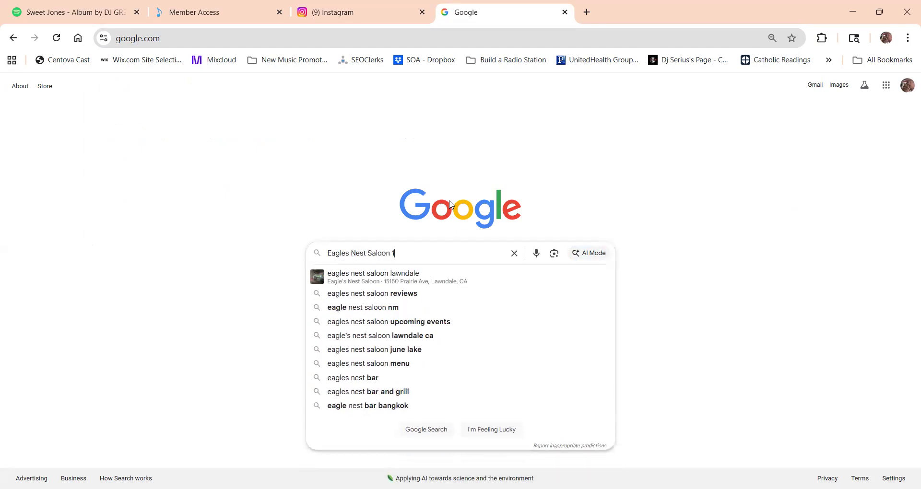
type("150")
left_click(458, 274)
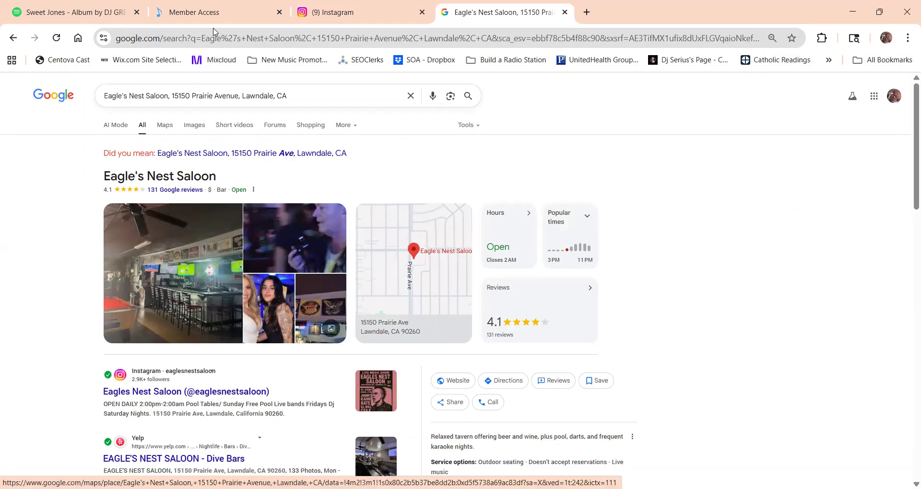
Switch back to the ASCAP form, enter the venue's zip code, and set the country to USA.
left_click(196, 9)
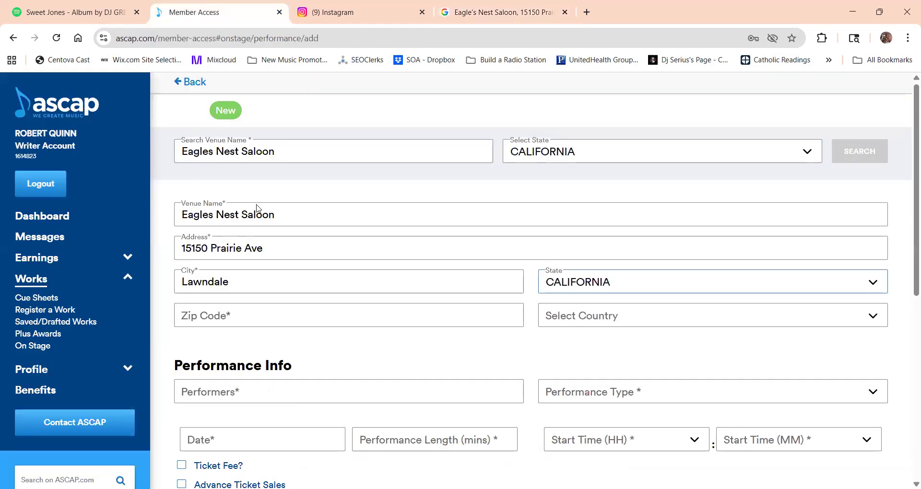
left_click(410, 321)
type("90260")
left_click(565, 321)
left_click(563, 344)
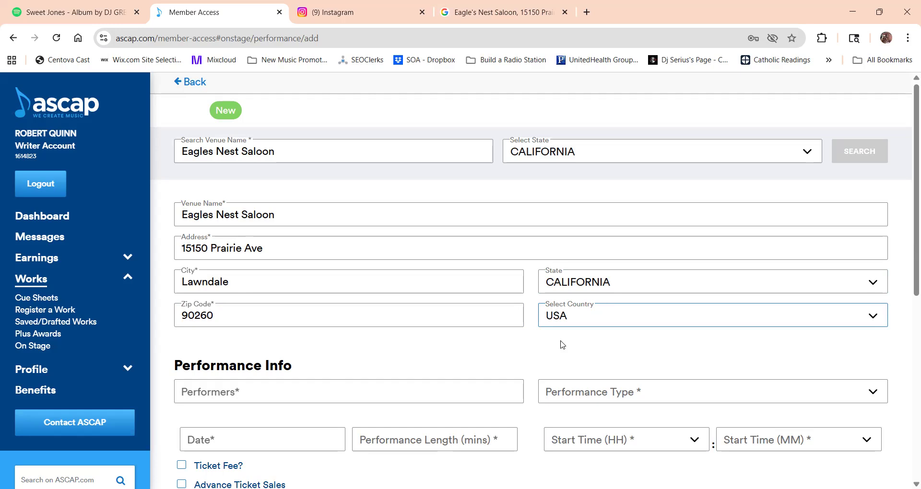
Enter the artist's stage name as the performer and set the performance type to Concert.
left_click(250, 391)
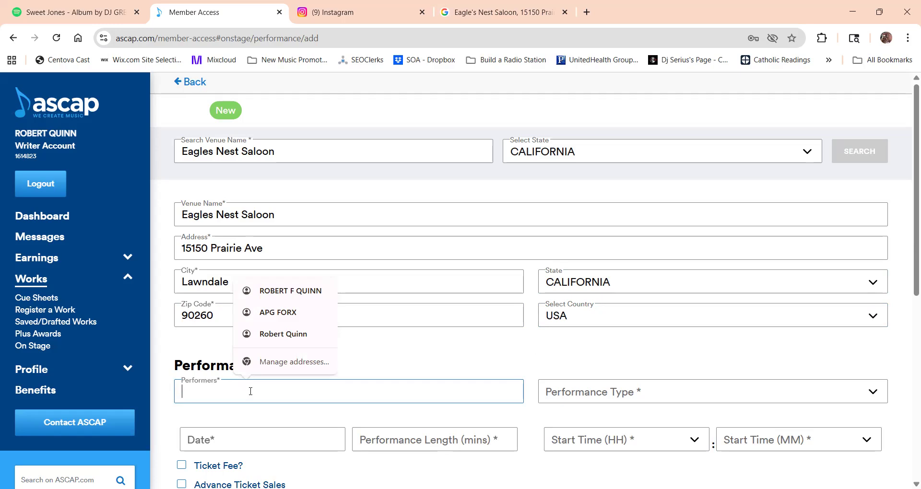
type("DJ")
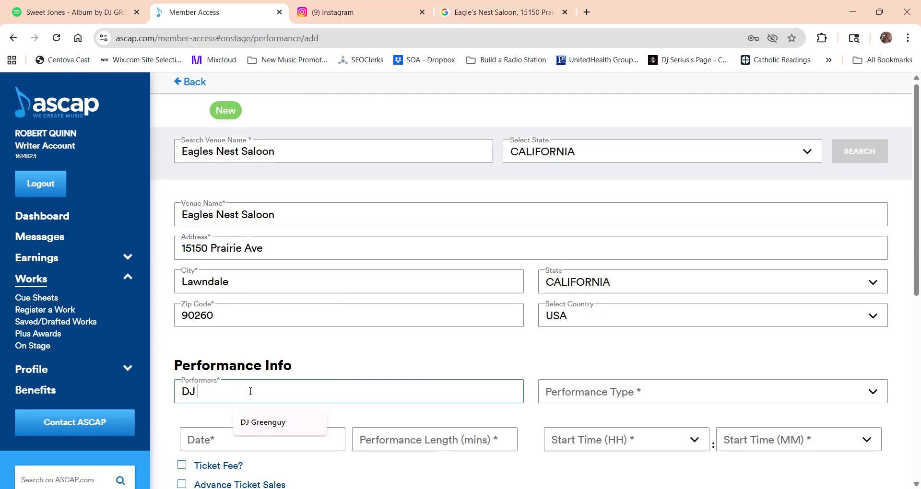
left_click(272, 426)
left_click(273, 426)
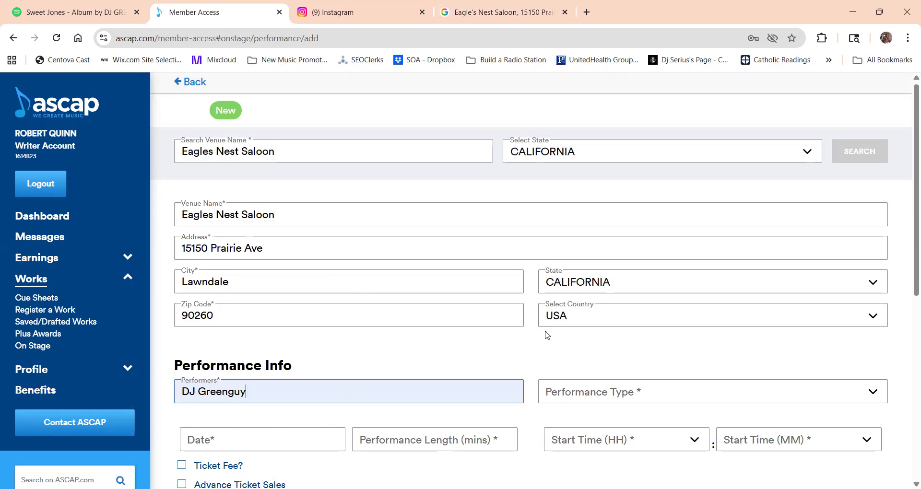
scroll(908, 204, "down", 3)
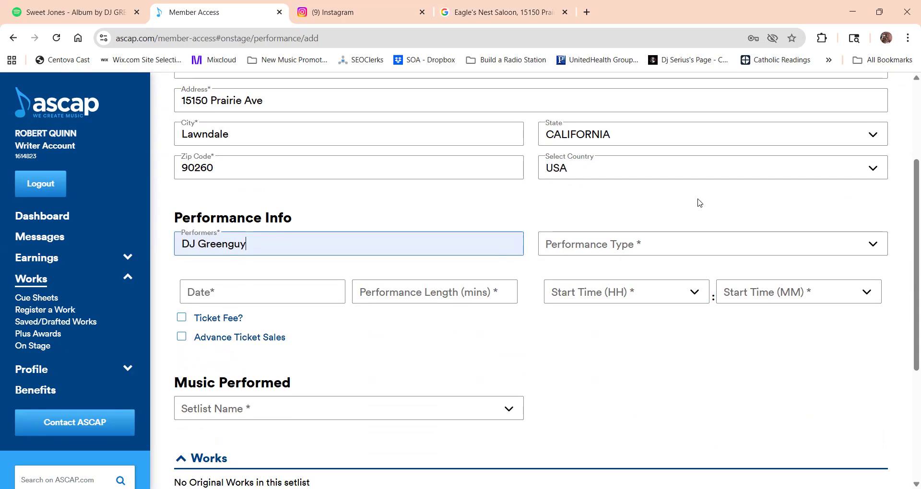
left_click(650, 247)
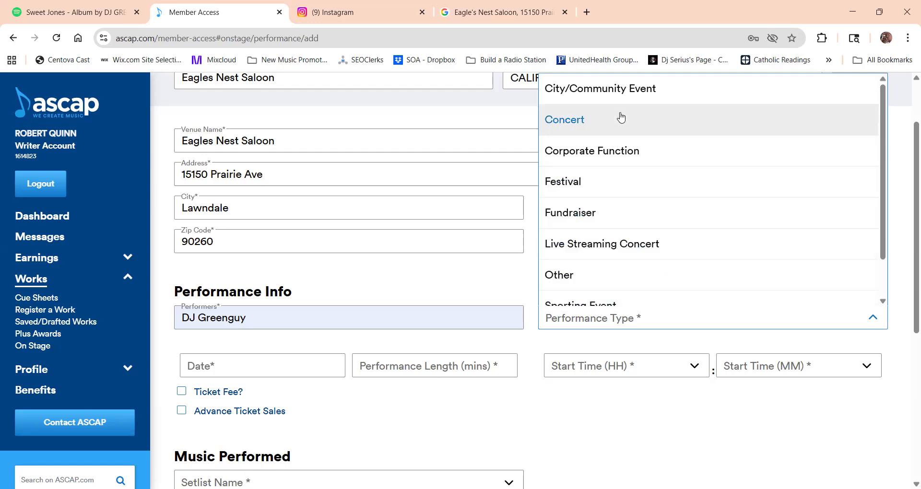
left_click(617, 122)
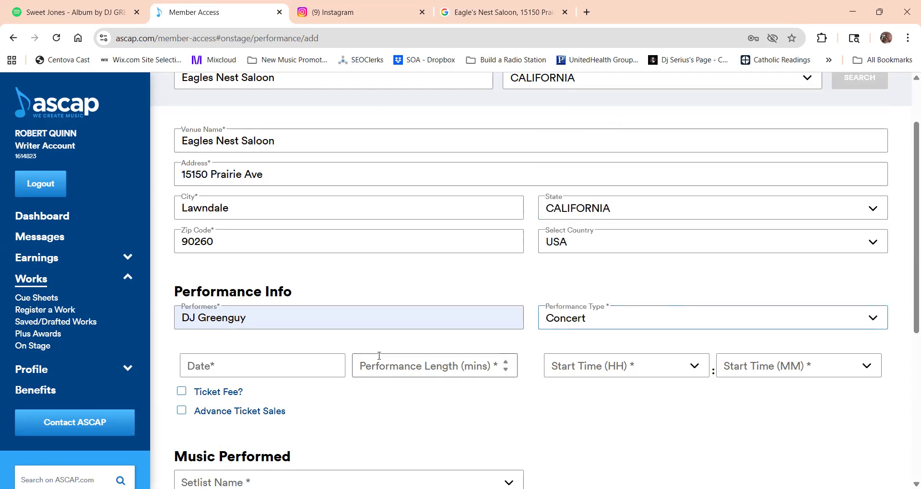
Set the performance date to 08/16/2025 and the performance length to 10 minutes.
left_click(282, 365)
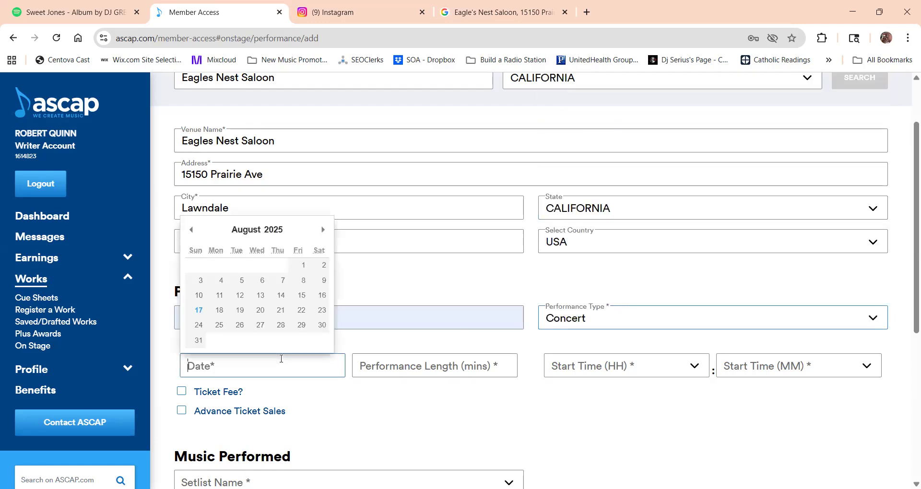
left_click(326, 296)
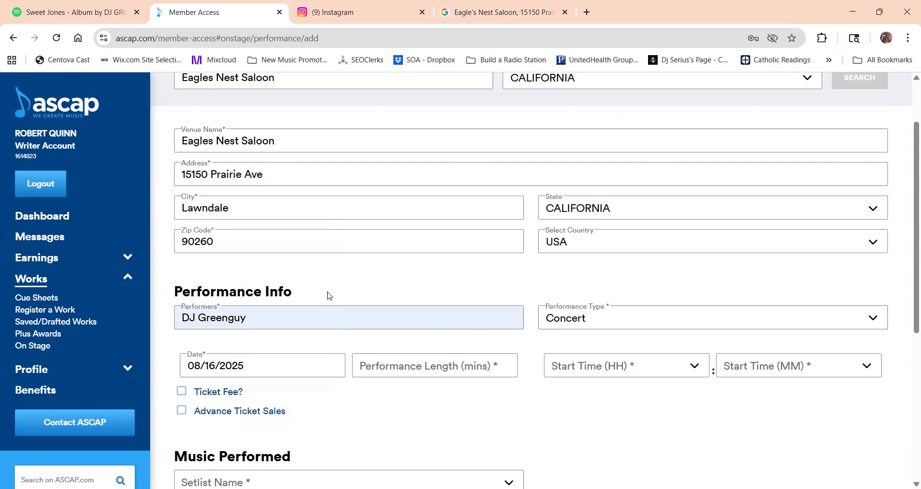
left_click(388, 368)
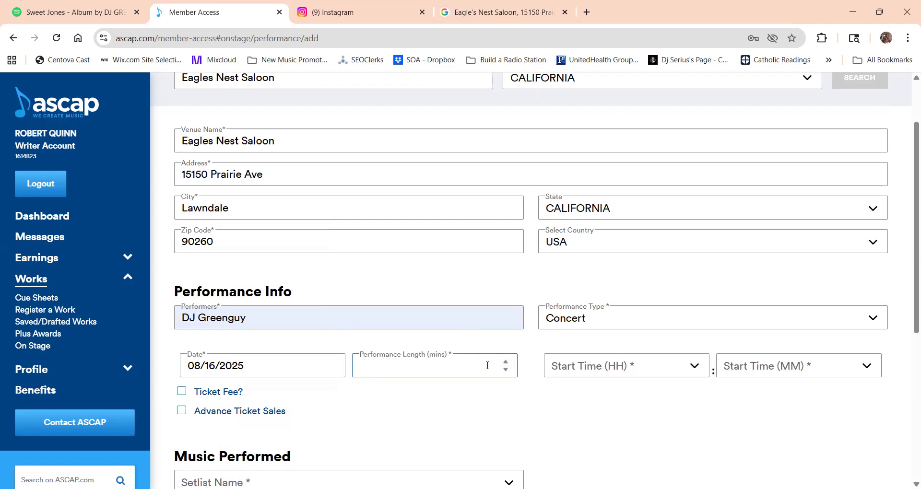
type("10")
left_click(645, 421)
Check the event post on Instagram, return to the ASCAP form, and set the start time to 11 PM and 00 minutes.
left_click(665, 367)
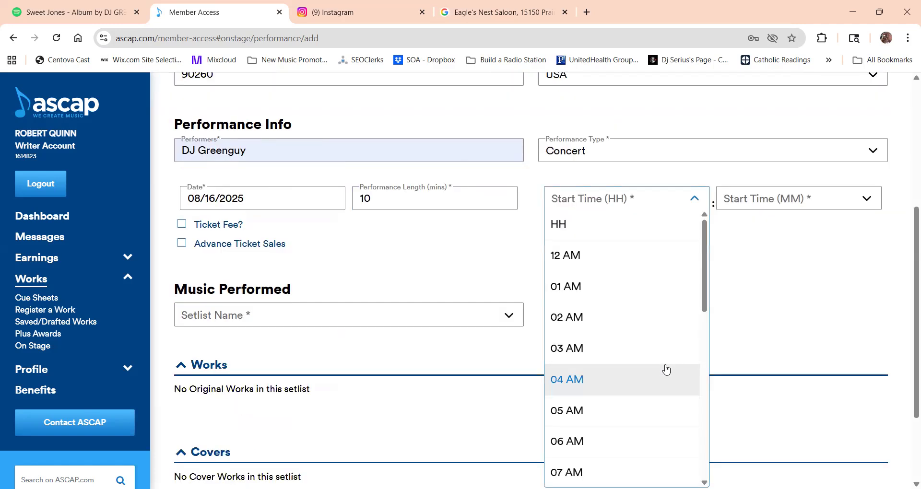
left_click_drag(705, 310, 698, 391)
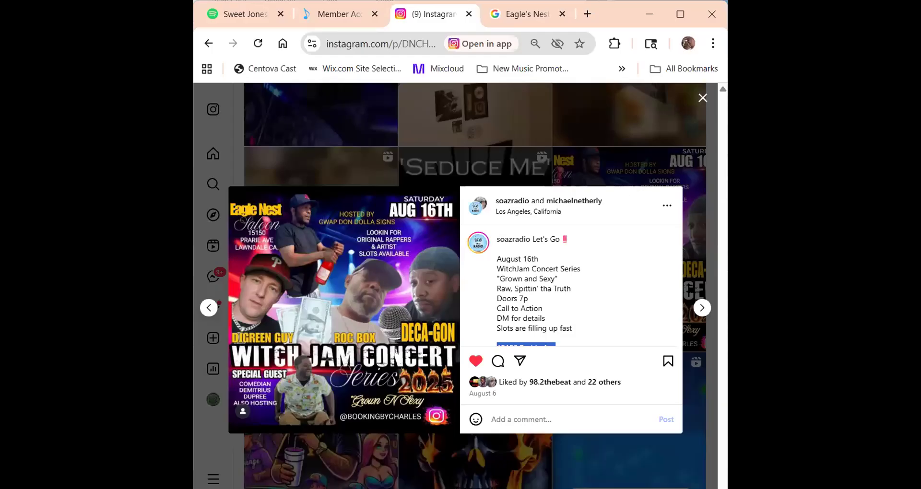
left_click(336, 14)
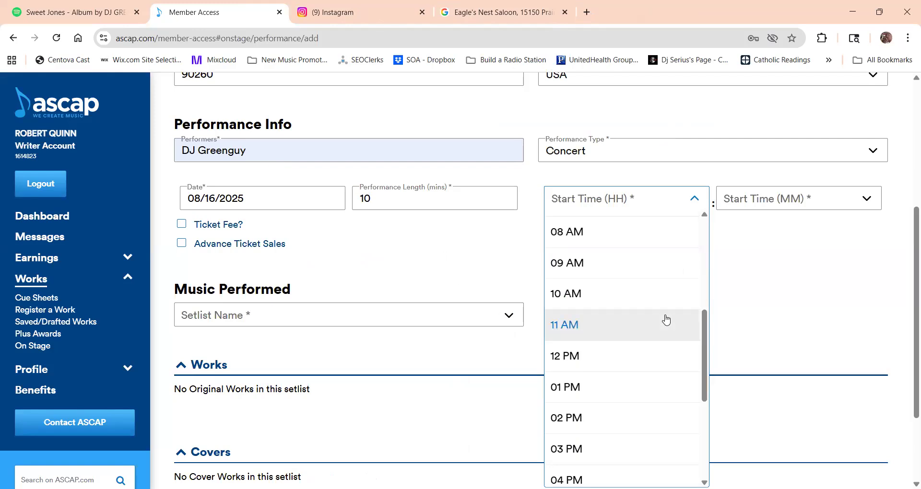
mouse_move(706, 333)
left_mouse_down()
mouse_move(706, 368)
mouse_move(710, 320)
left_mouse_up()
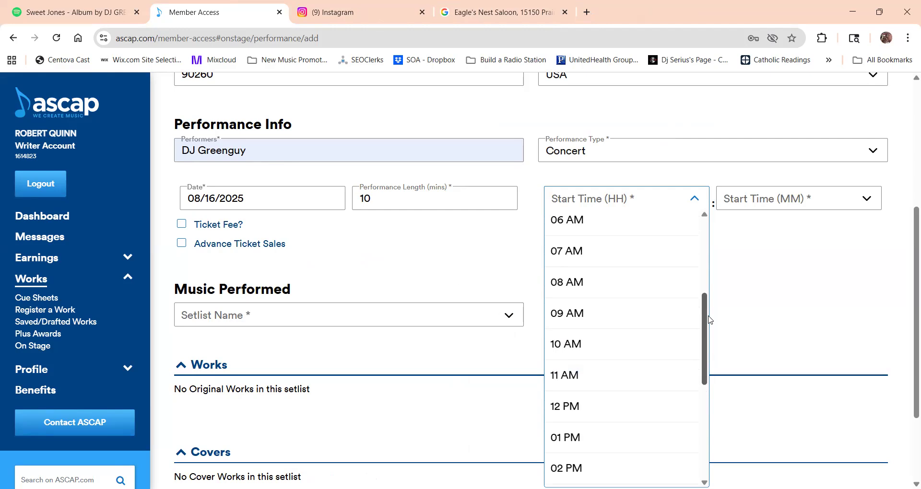
scroll(695, 405, "down", 5)
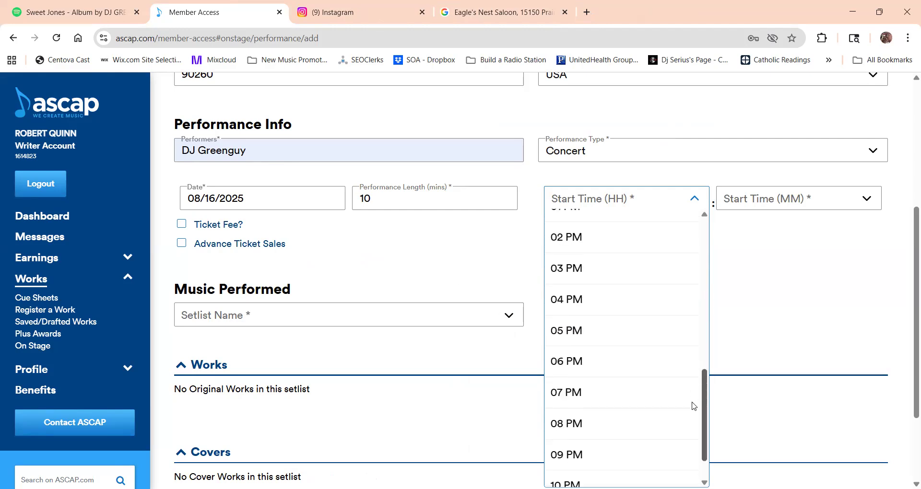
left_click(681, 470)
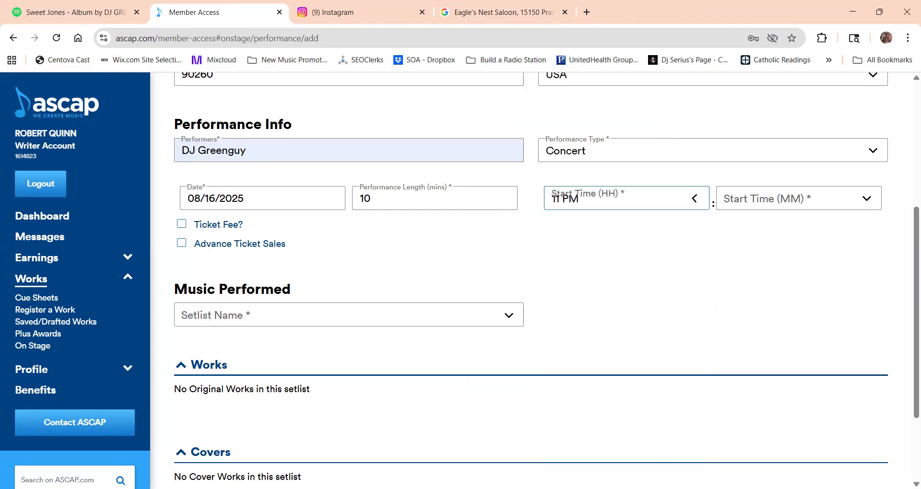
left_click(766, 201)
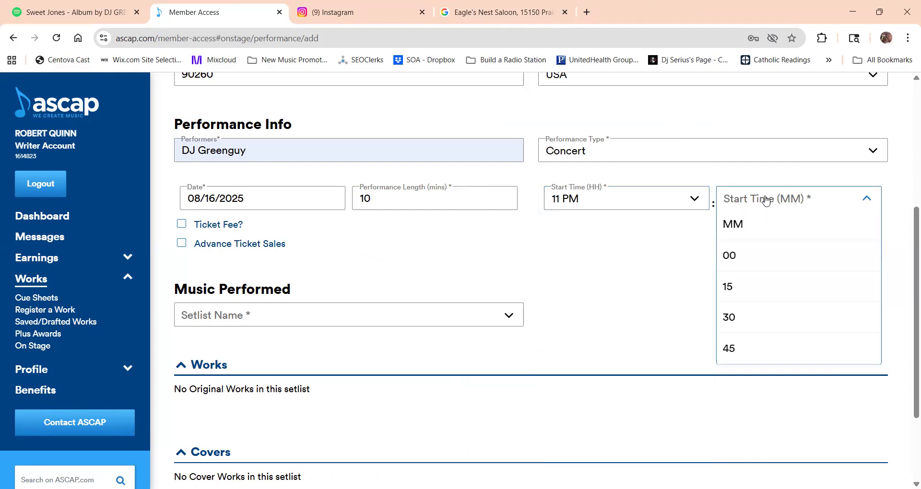
left_click(734, 253)
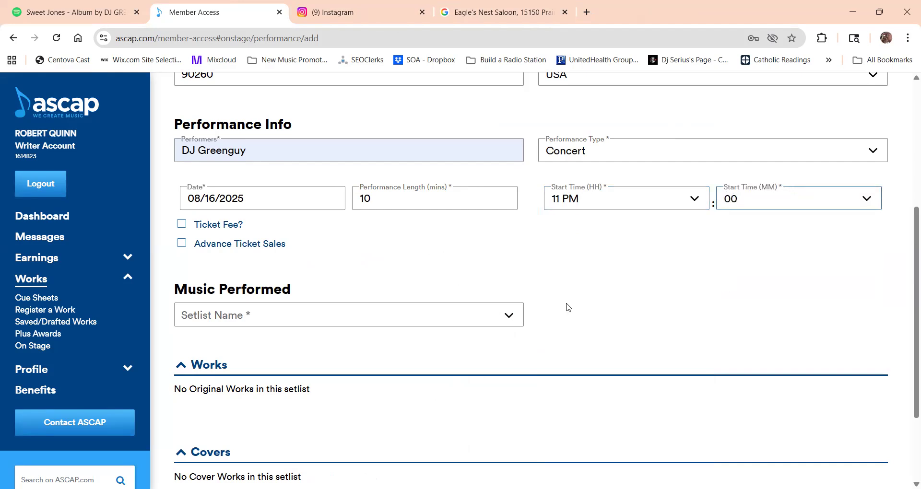
Choose Sweet Jones Show Set as the setlist for the music performed and submit the performance claim.
left_click(454, 315)
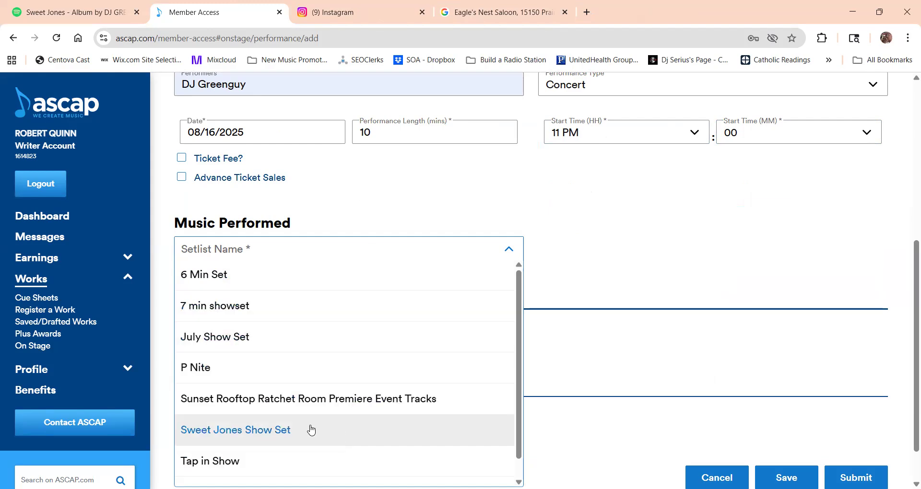
left_click(312, 429)
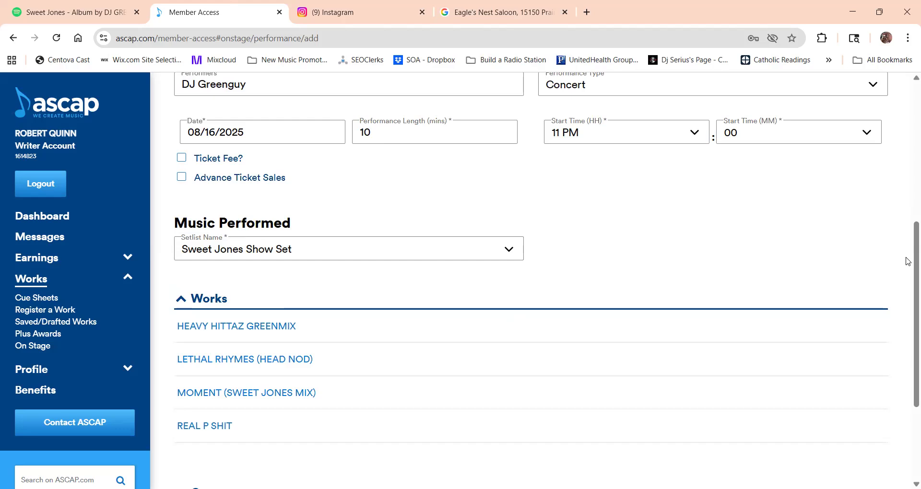
scroll(907, 292, "down", 3)
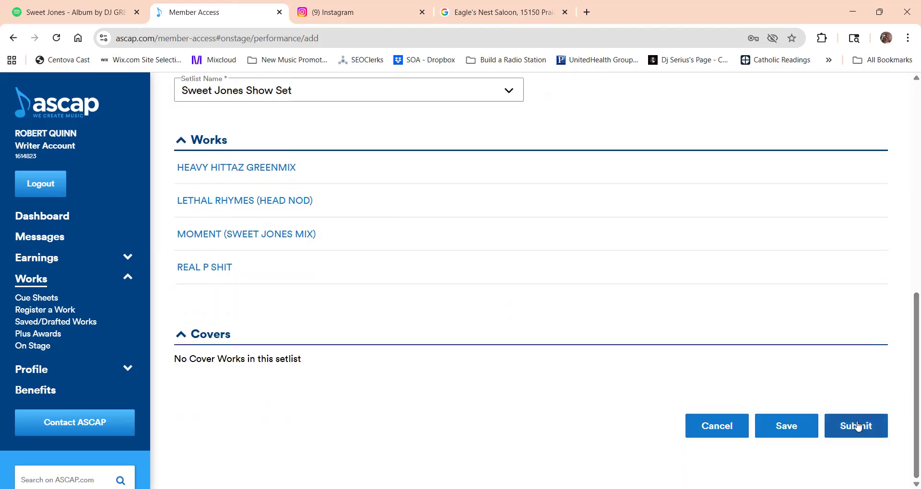
left_click(858, 426)
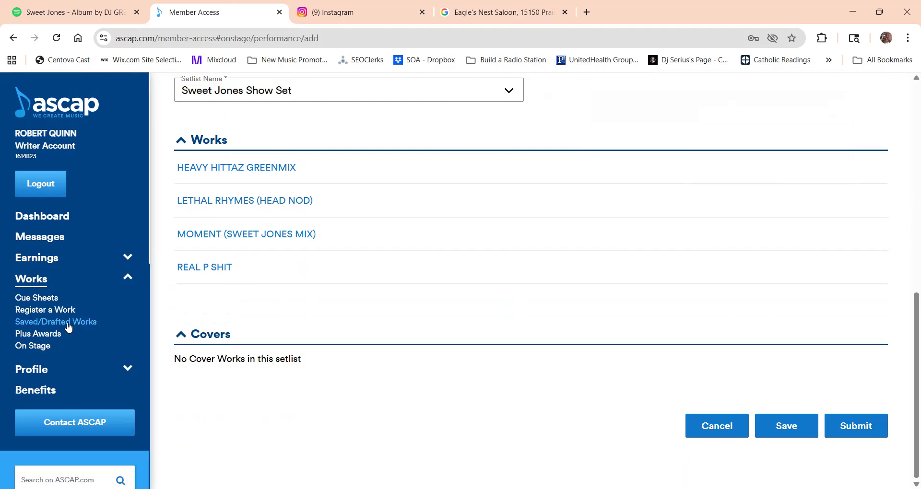
Return to the OnStage overview and examine the set lists and the statuses of the submitted performances.
left_click(48, 347)
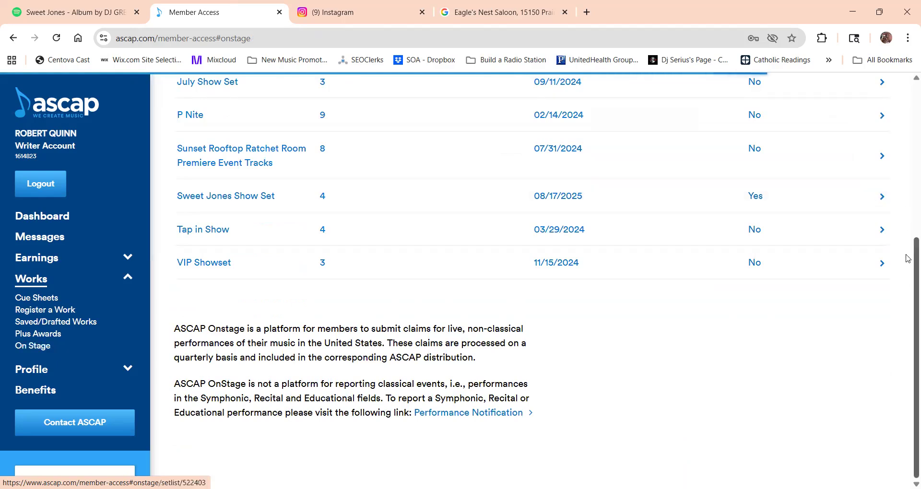
scroll(908, 240, "up", 4)
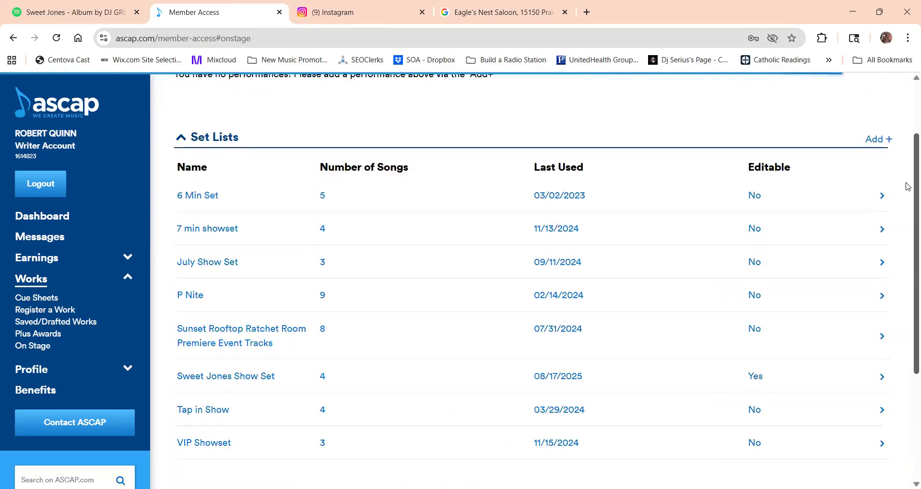
scroll(908, 187, "up", 3)
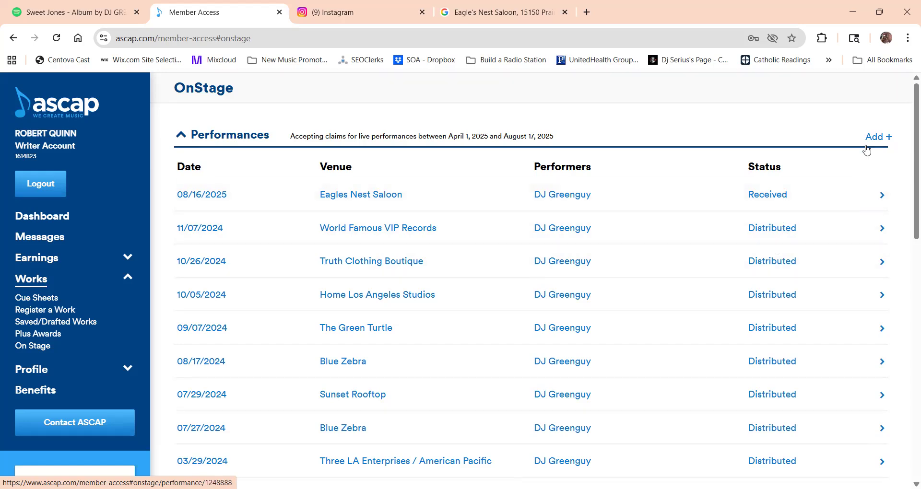
scroll(908, 198, "down", 1)
scroll(907, 198, "down", 2)
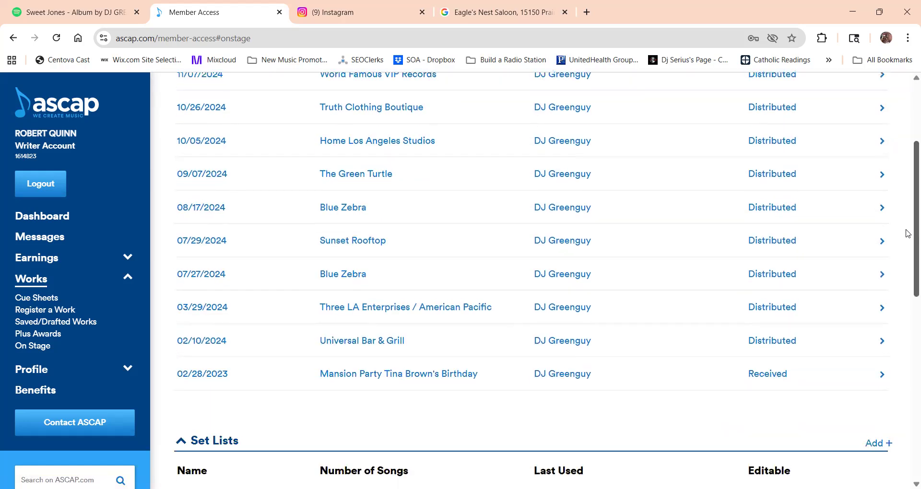
scroll(907, 204, "up", 2)
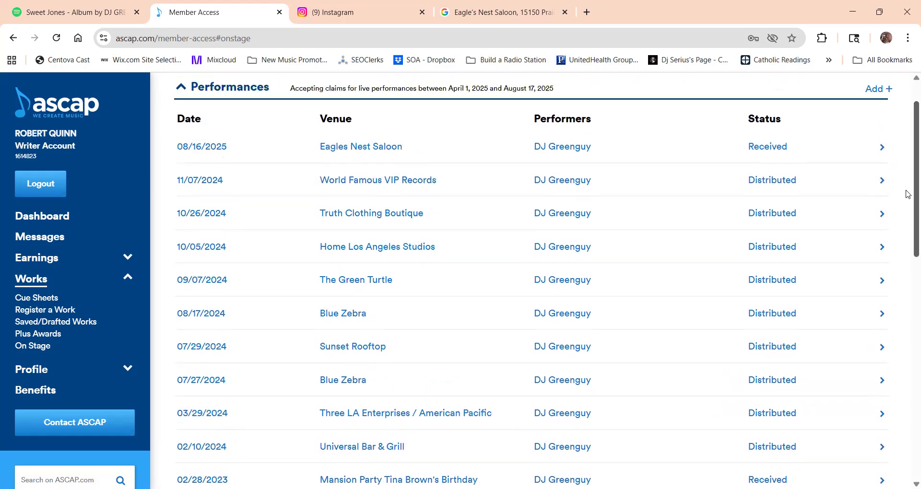
scroll(907, 203, "down", 1)
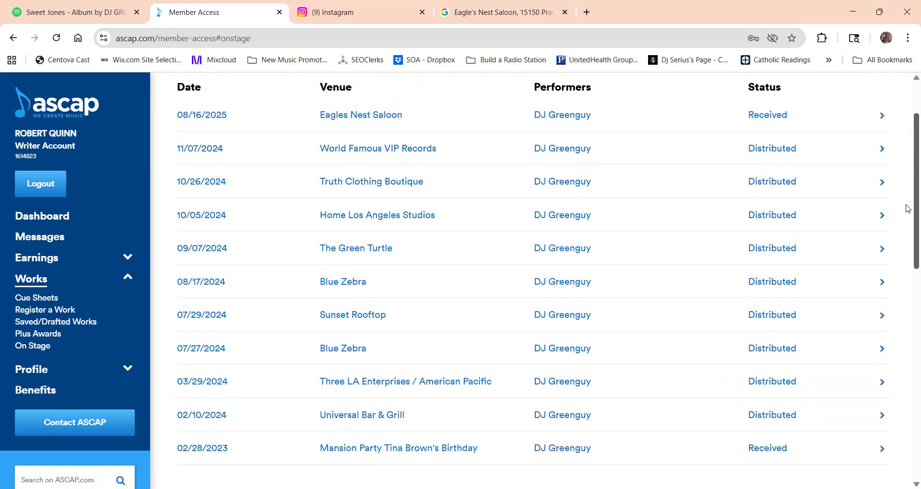
scroll(908, 209, "up", 2)
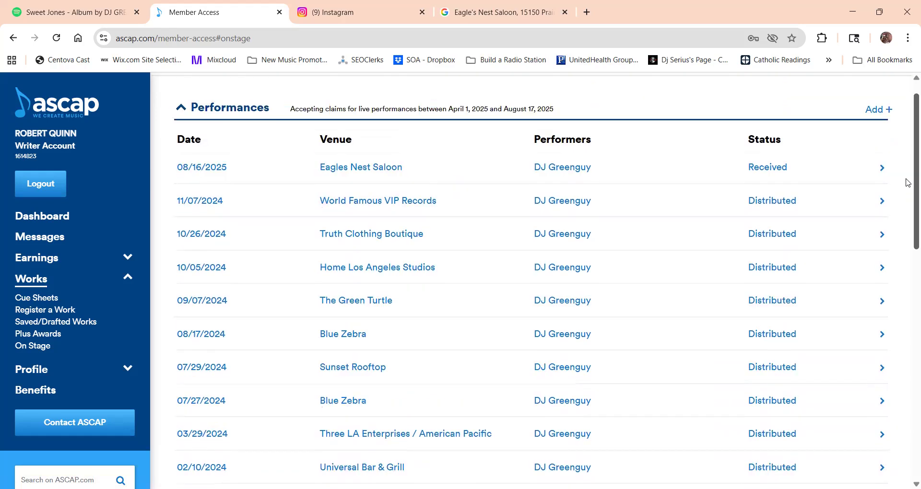